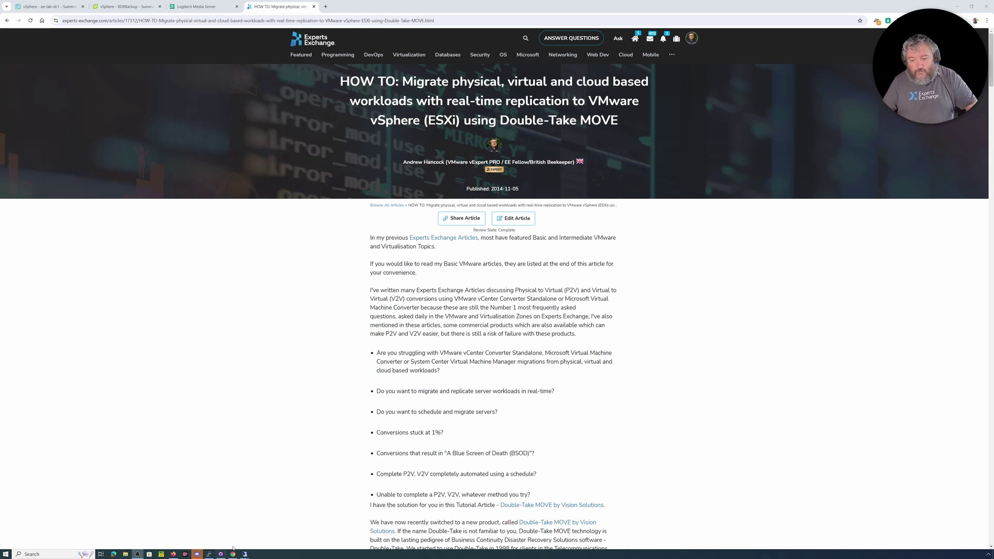
Show the remote sessions with the Carbonite Replication Console and the backup server desktop, and the BDRBackup VM summary in vSphere.
{"action": "mouse_move", "coordinate": [244, 553]}
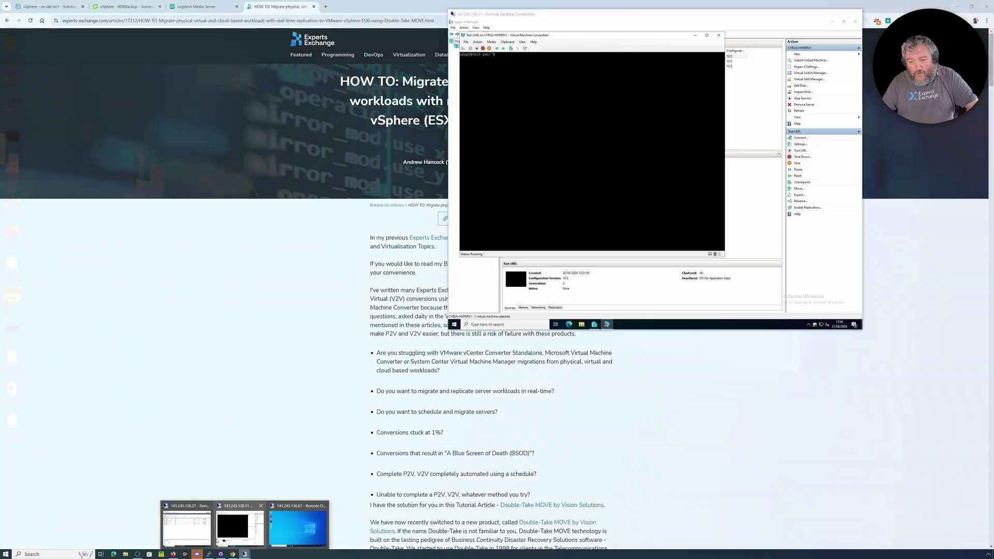
{"action": "left_click", "coordinate": [186, 526]}
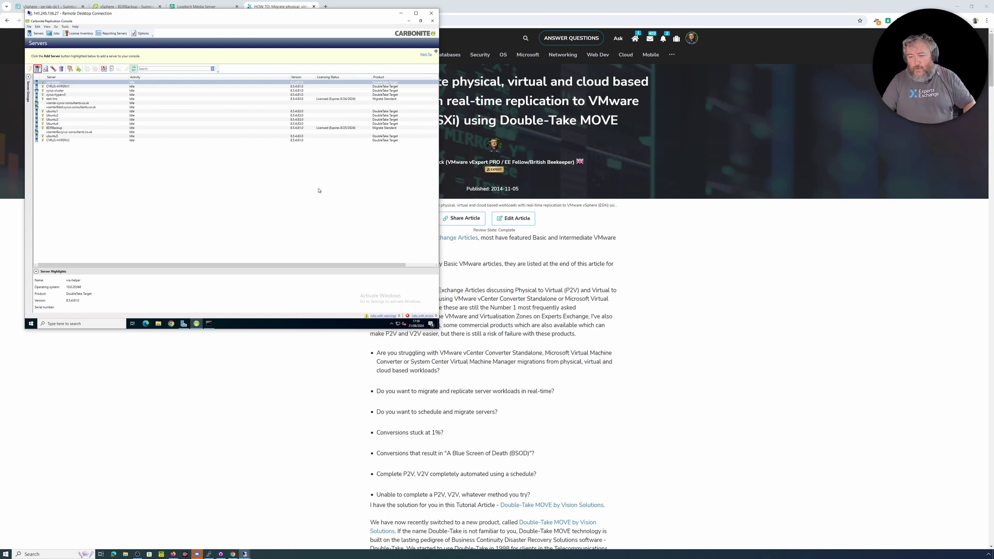
{"action": "mouse_move", "coordinate": [246, 553]}
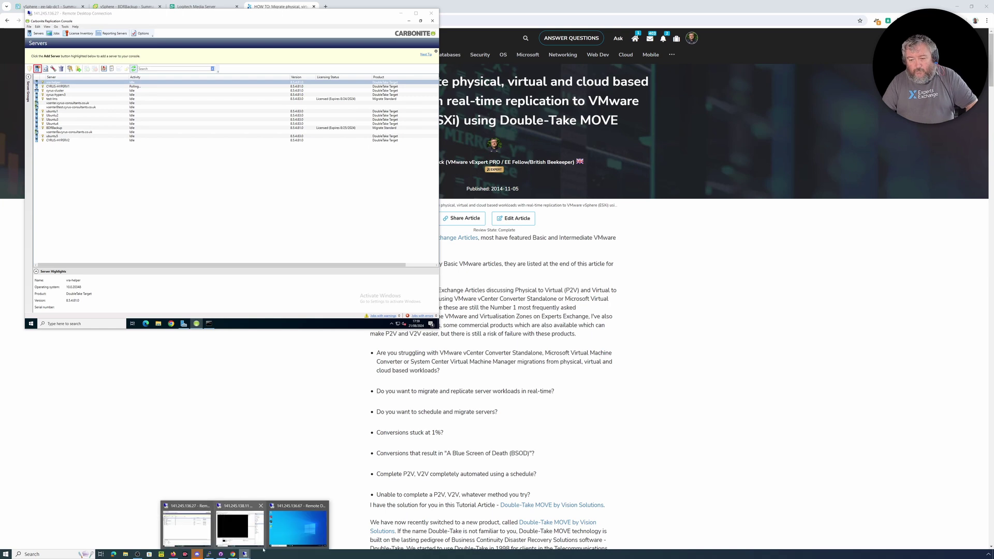
{"action": "left_click", "coordinate": [295, 531]}
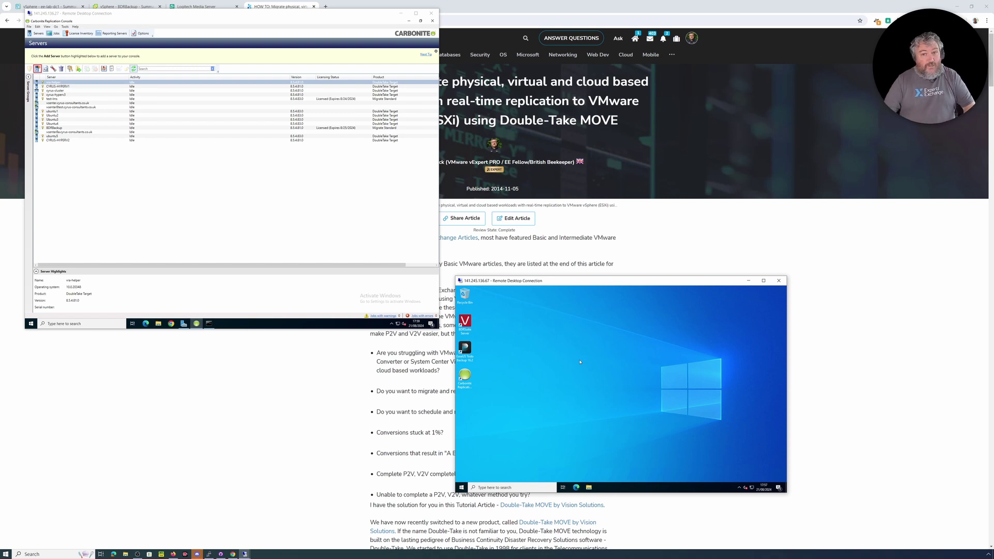
{"action": "left_click", "coordinate": [137, 7]}
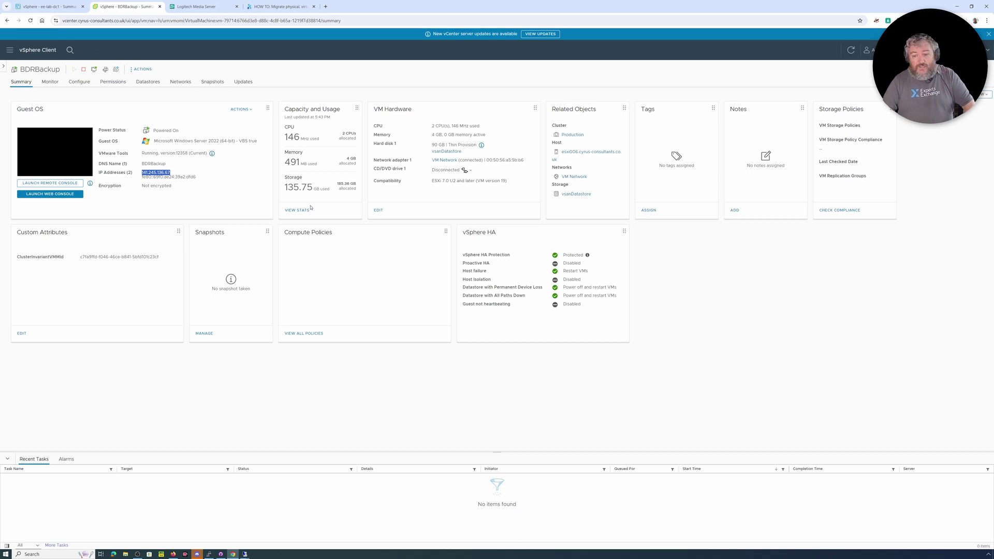
Bring all three remote desktop sessions to the front and move the Test-LMS console window off Hyper-V Manager's virtual machine list.
{"action": "left_click", "coordinate": [245, 553]}
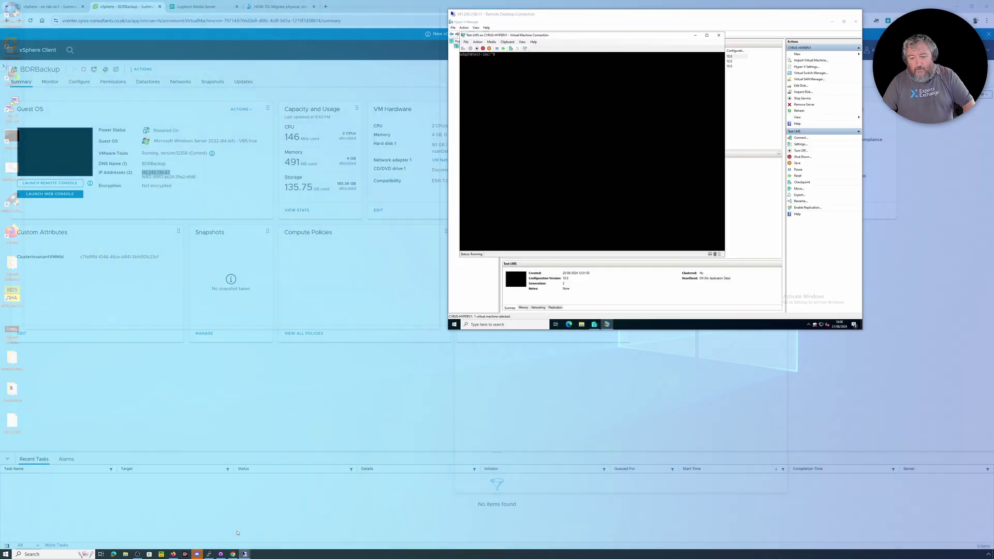
{"action": "left_click", "coordinate": [237, 533]}
{"action": "mouse_move", "coordinate": [245, 554]}
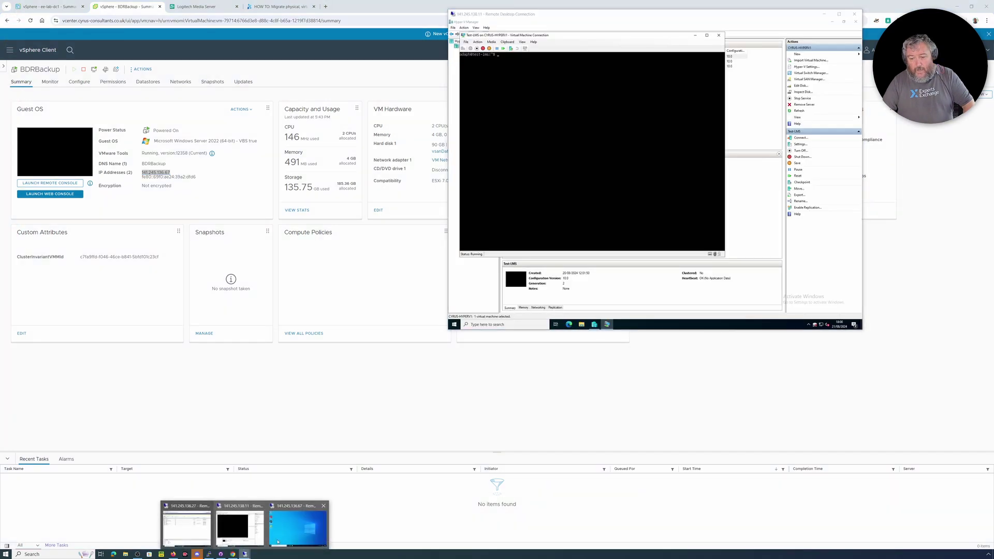
{"action": "left_click", "coordinate": [272, 533]}
{"action": "left_click", "coordinate": [212, 531]}
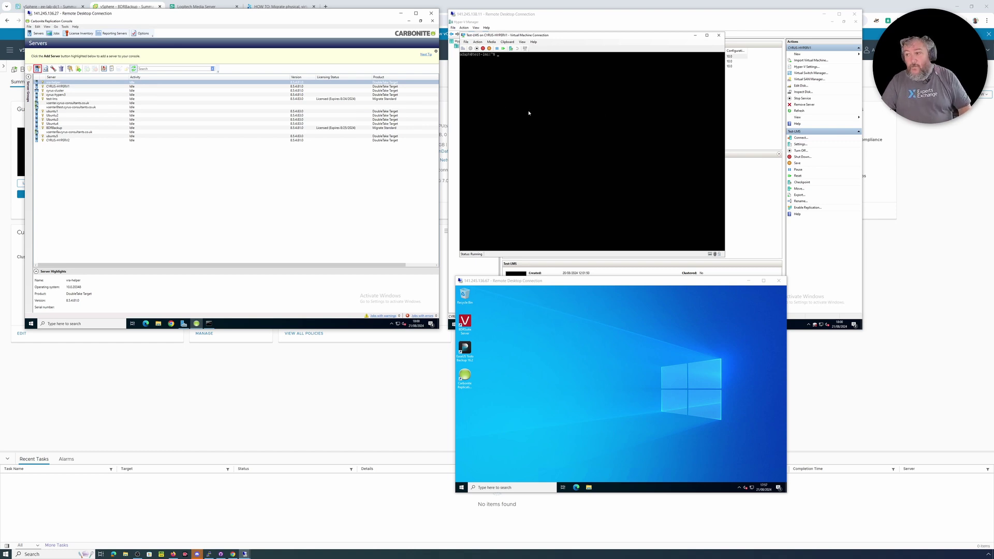
{"action": "left_click", "coordinate": [573, 38]}
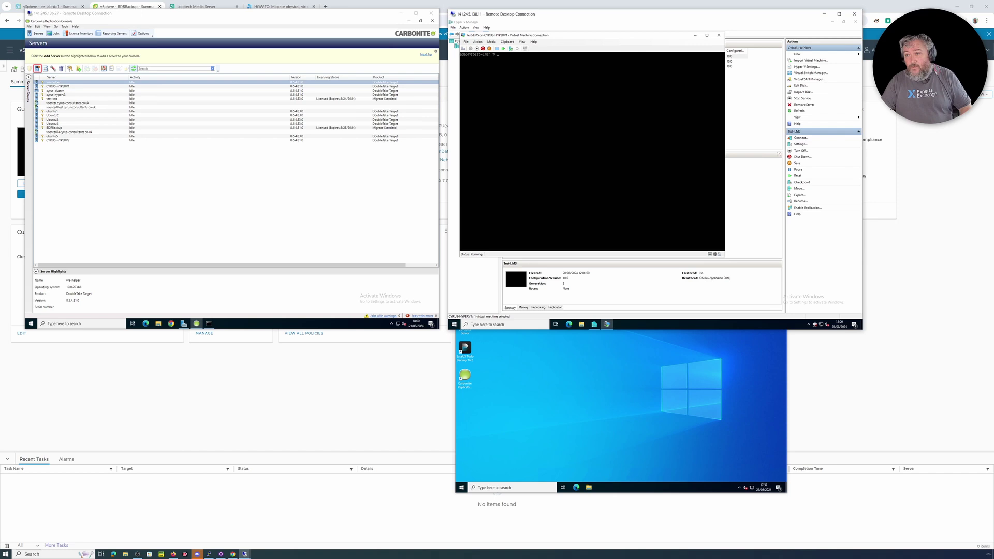
{"action": "left_click_drag", "start_coordinate": [584, 42], "coordinate": [620, 83]}
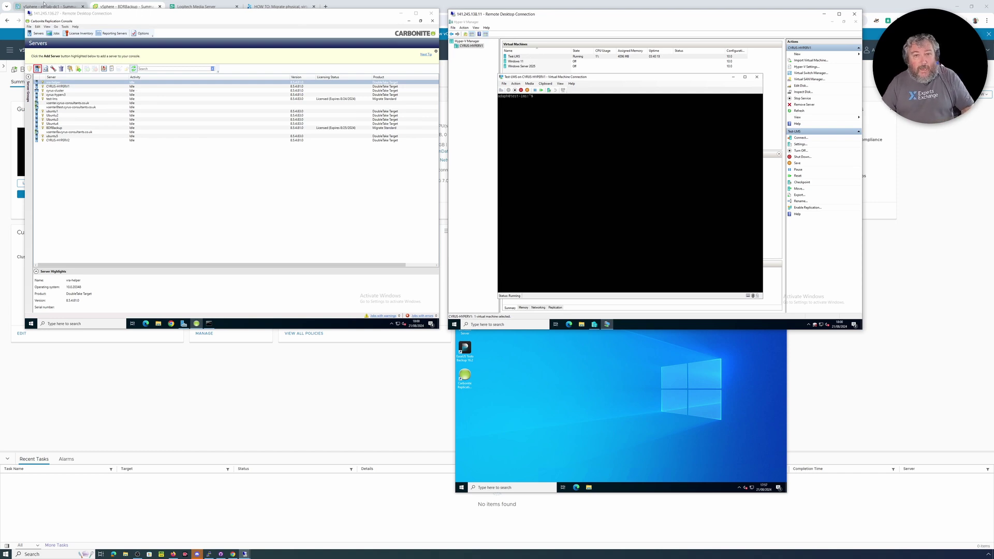
View the vSphere inventory containing ee-lab-dc1 and bring the Hyper-V Manager remote session in front of it.
{"action": "left_click", "coordinate": [43, 7]}
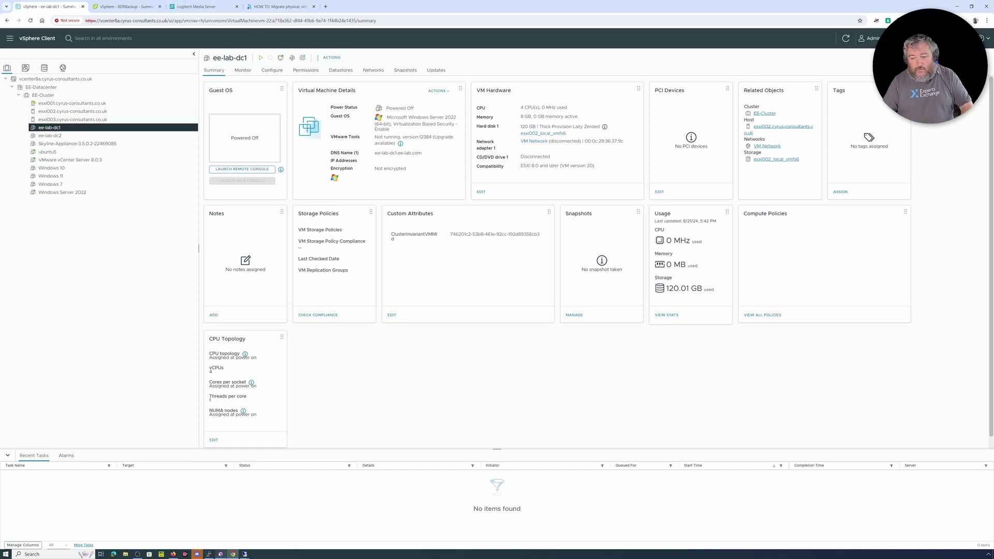
{"action": "mouse_move", "coordinate": [245, 553]}
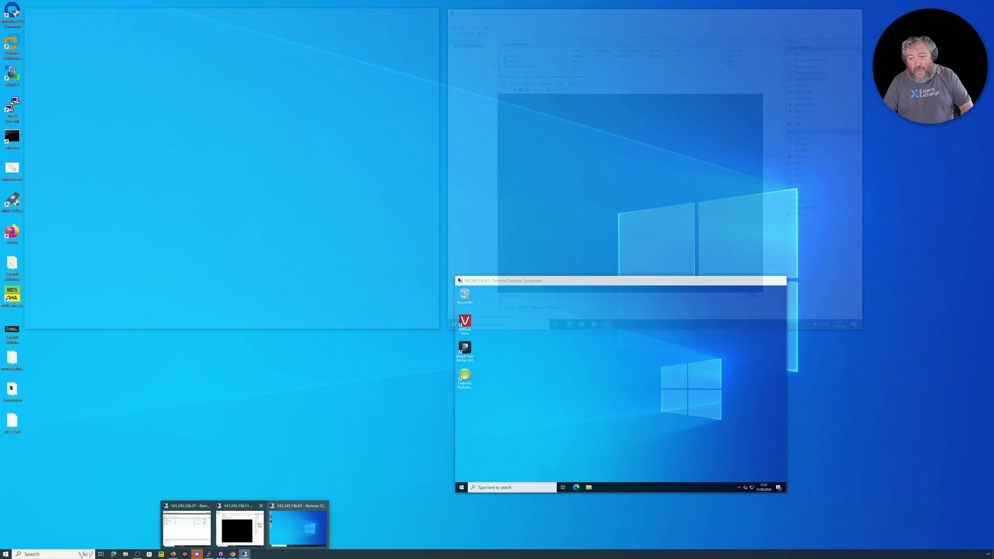
{"action": "left_click", "coordinate": [259, 525]}
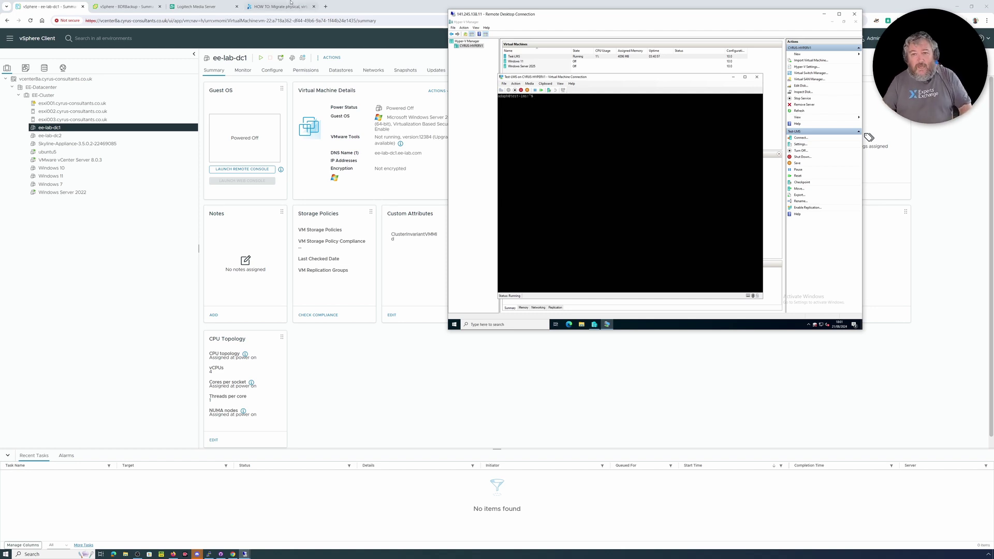
Test the Logitech Media Server web interface by briefly playing the track The Party's Over and pausing it.
{"action": "left_click", "coordinate": [201, 6]}
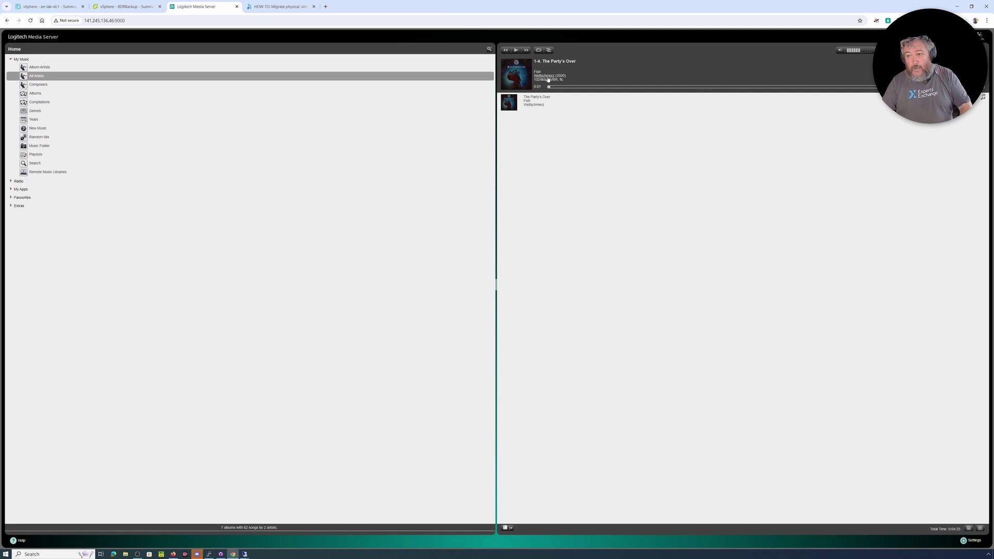
{"action": "left_click", "coordinate": [515, 51]}
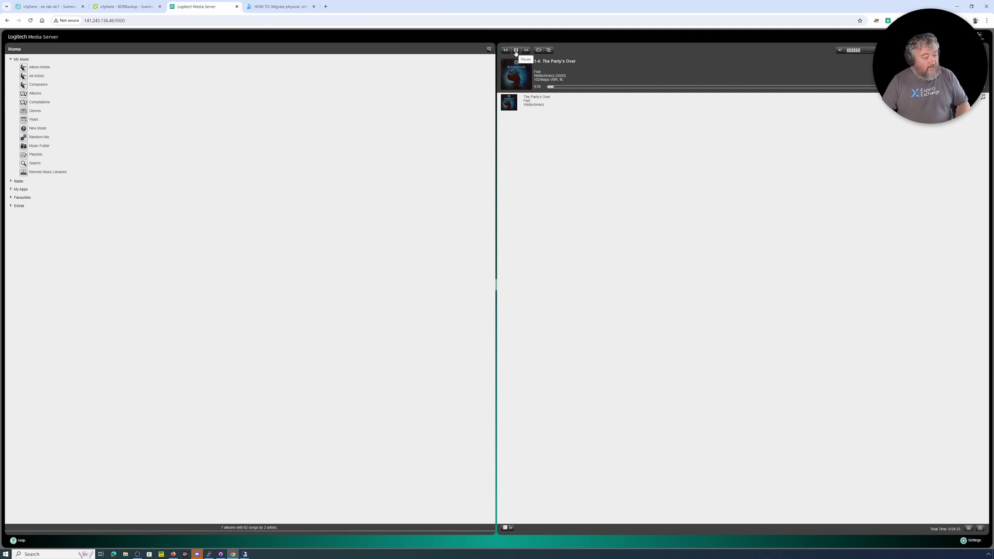
{"action": "left_click", "coordinate": [516, 51]}
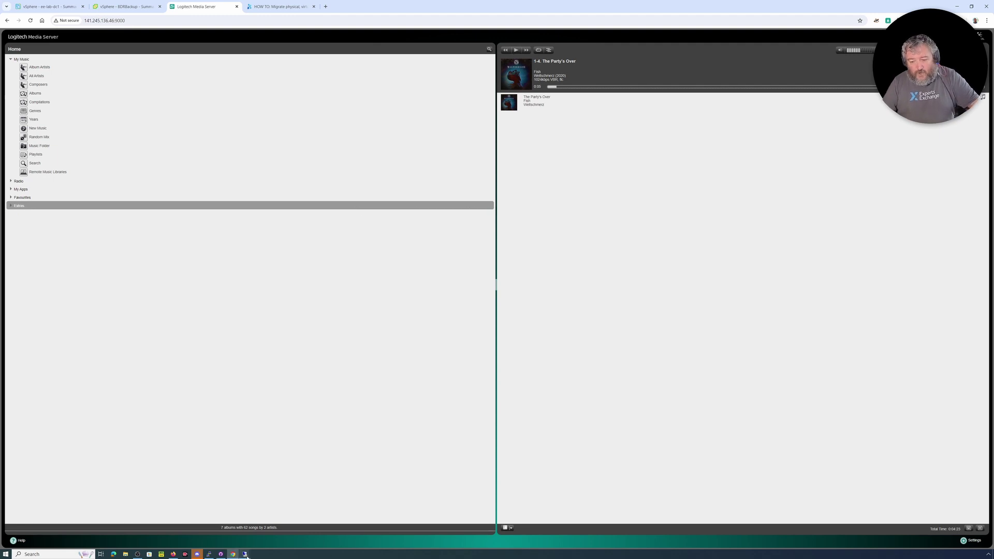
Switch to the Carbonite Replication Console remote session and set its display zoom to 200%.
{"action": "mouse_move", "coordinate": [245, 554]}
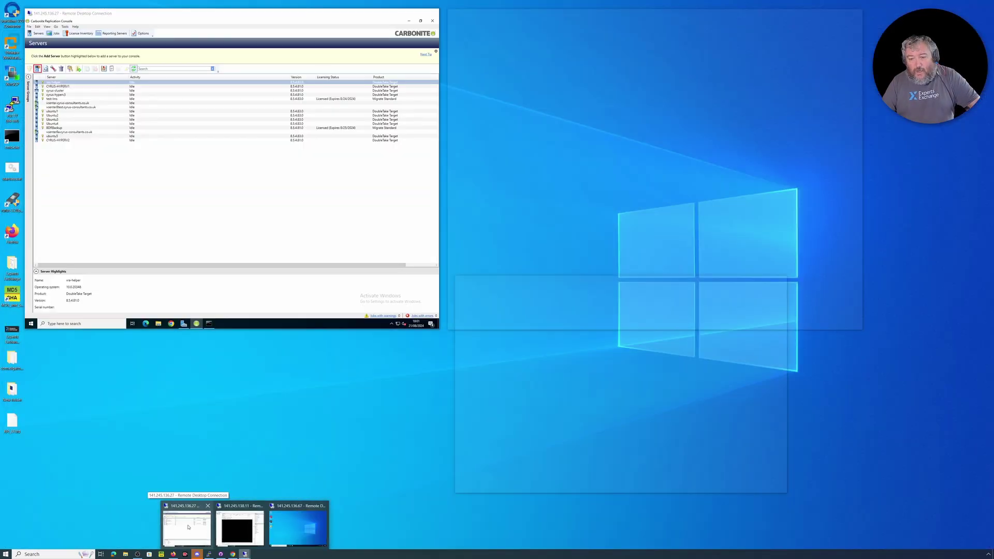
{"action": "left_click", "coordinate": [189, 527]}
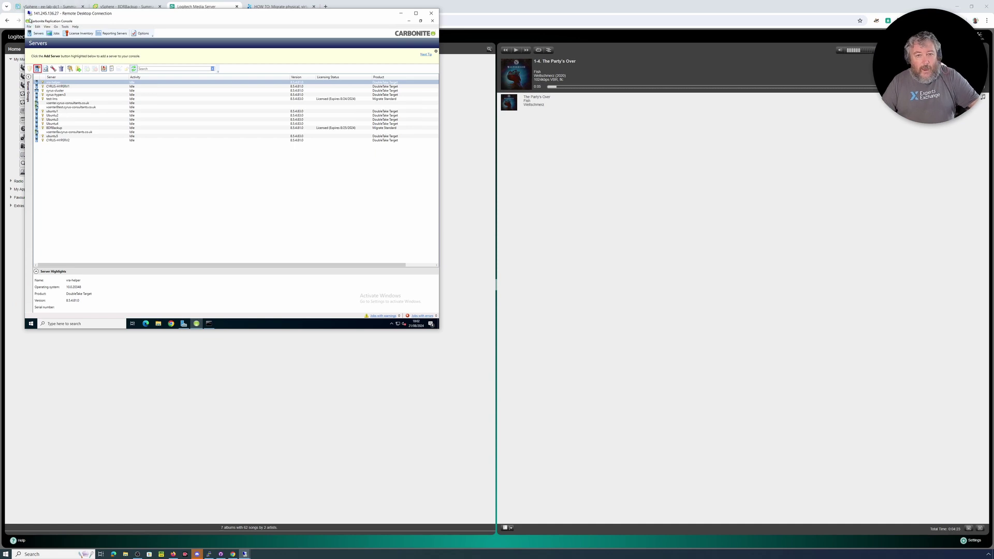
{"action": "left_click", "coordinate": [30, 14]}
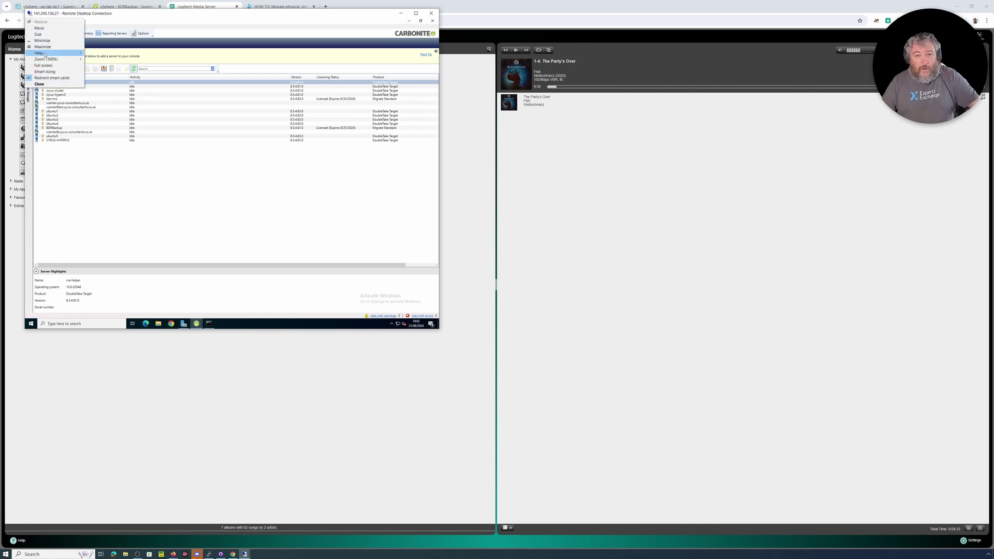
{"action": "mouse_move", "coordinate": [46, 60]}
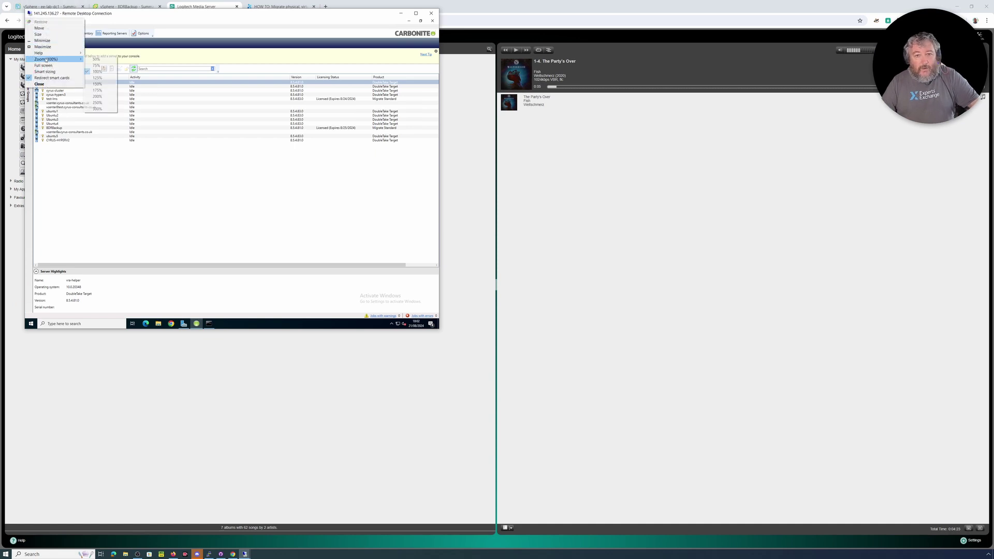
{"action": "left_click", "coordinate": [100, 96]}
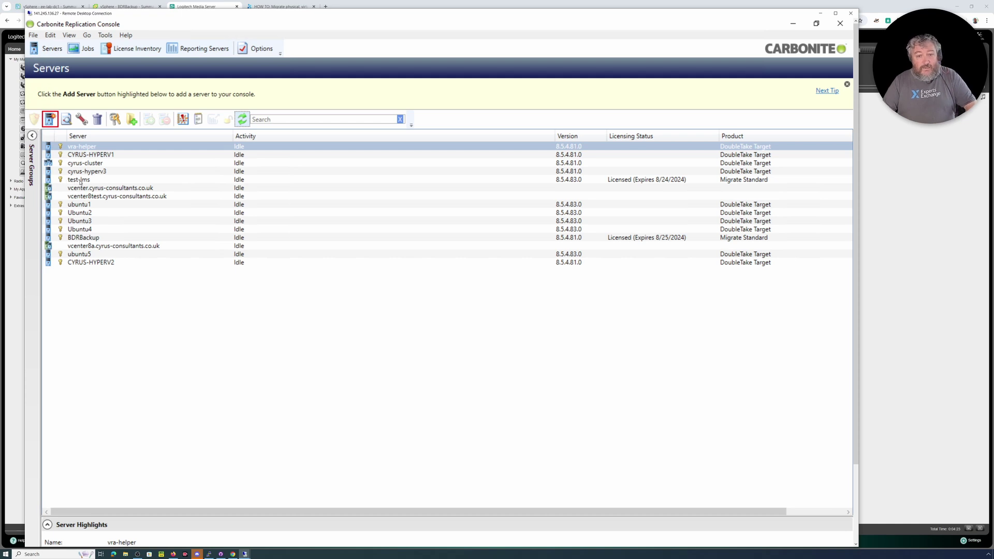
Review the test-lms, BDRBackup, vra-helper and ubuntu5 entries one after another in the Carbonite server list.
{"action": "left_click", "coordinate": [80, 181]}
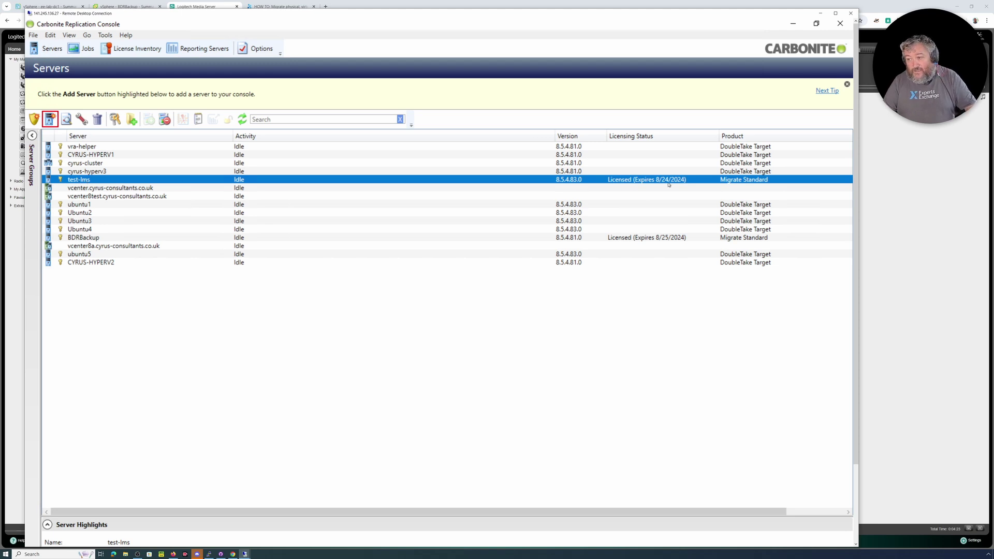
{"action": "left_click", "coordinate": [76, 239]}
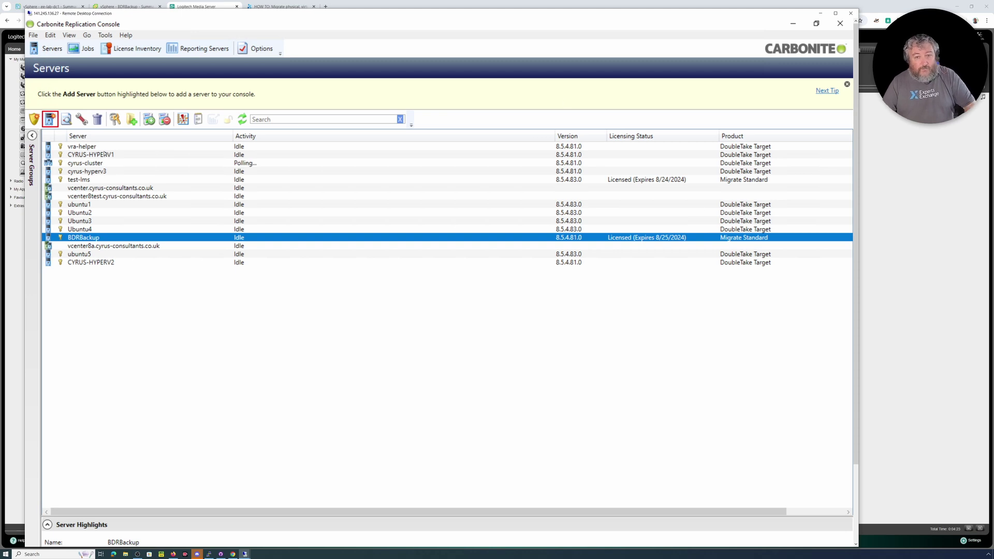
{"action": "left_click", "coordinate": [104, 147]}
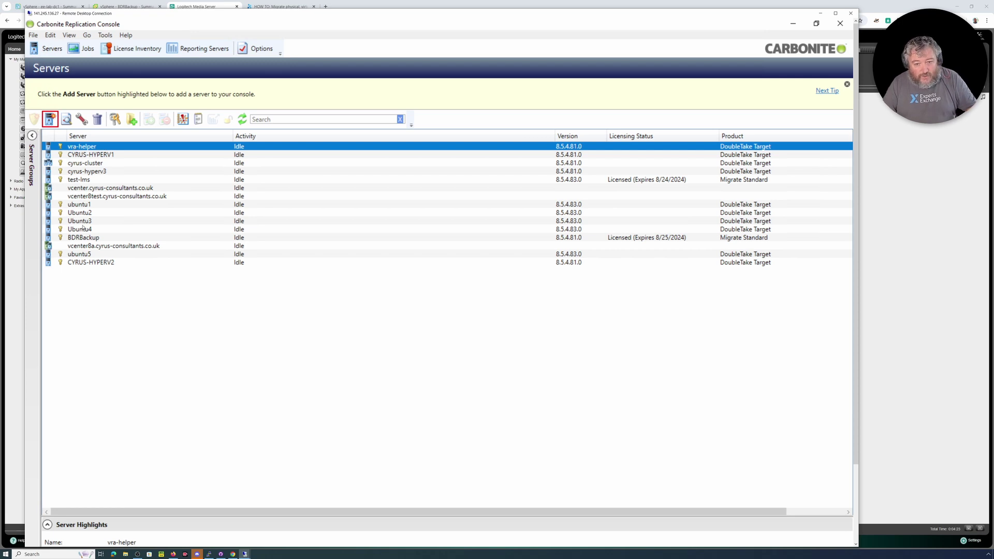
{"action": "left_click", "coordinate": [84, 254]}
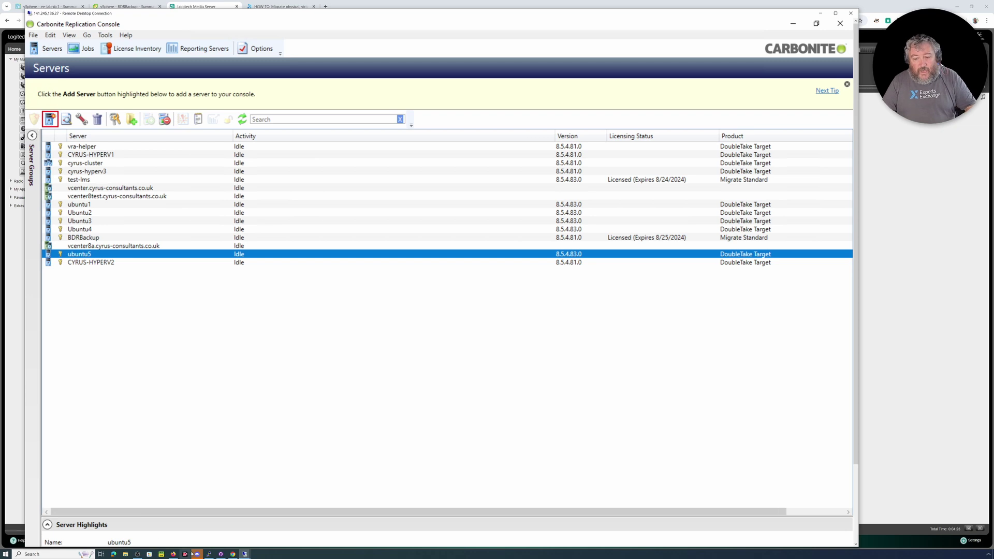
Compare the two vSphere environments by viewing the ee-lab-dc1 and BDRBackup summary pages in the browser.
{"action": "left_click", "coordinate": [34, 7]}
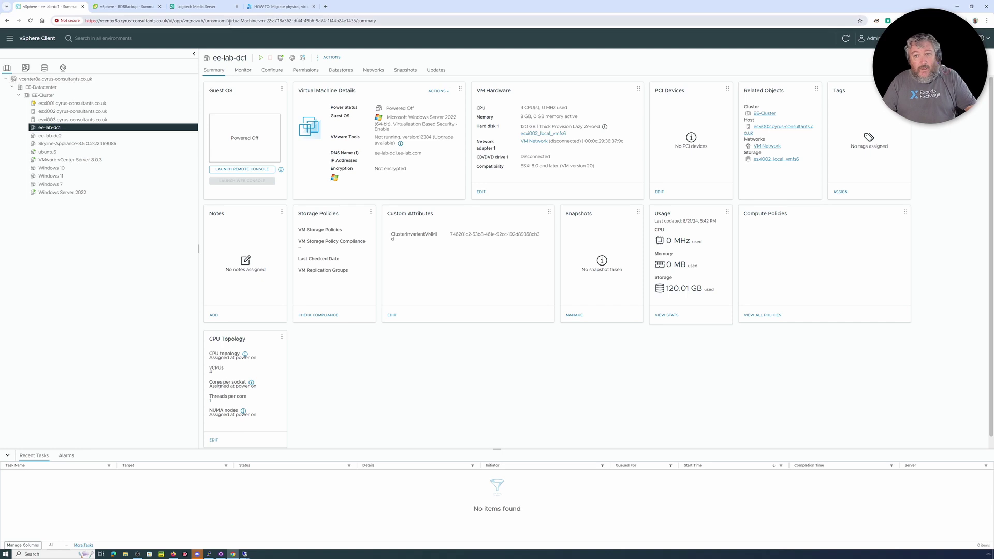
{"action": "left_click", "coordinate": [120, 6]}
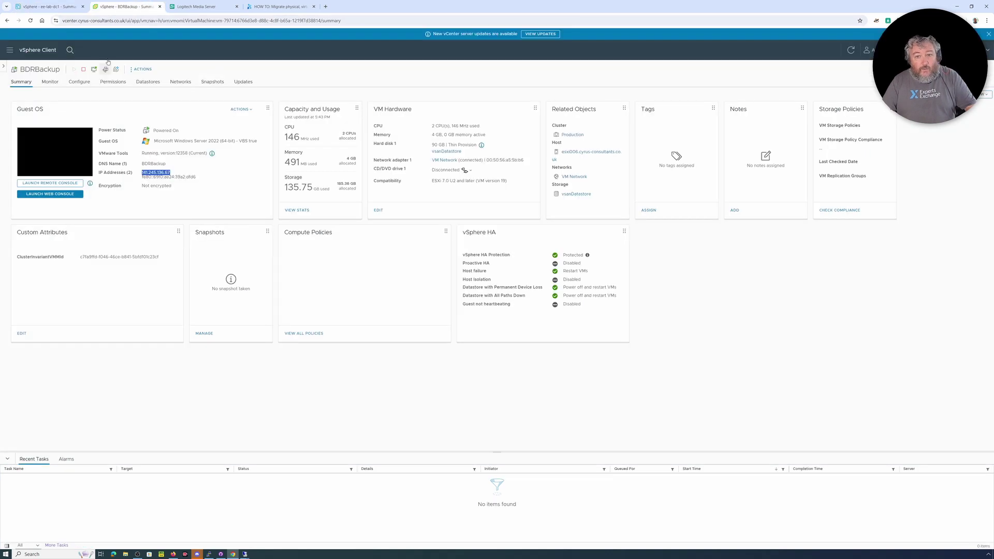
{"action": "left_click", "coordinate": [47, 6]}
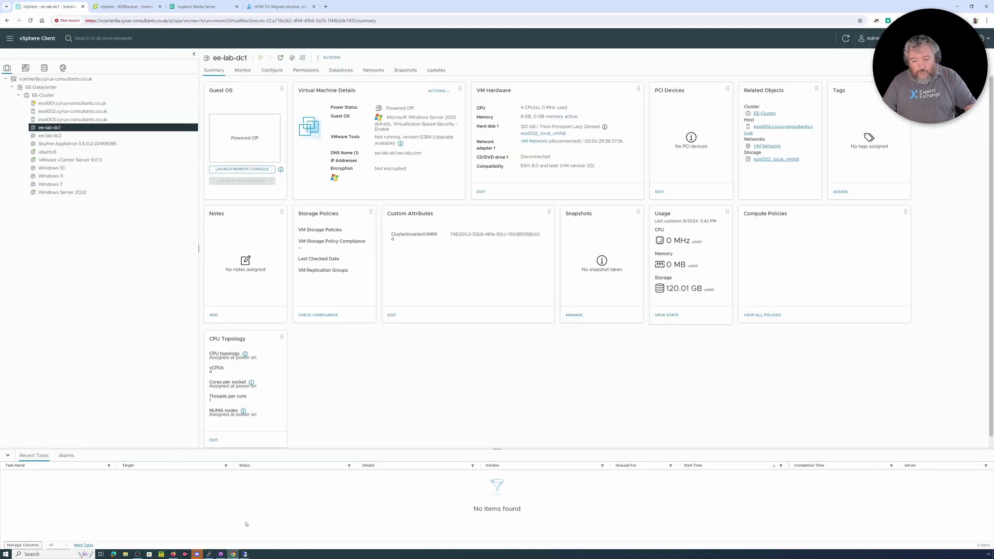
Return to the Carbonite Replication Console session, point out the CYRUS-HYPERV1 server and select the test-lms server.
{"action": "mouse_move", "coordinate": [245, 553]}
{"action": "left_click", "coordinate": [201, 529]}
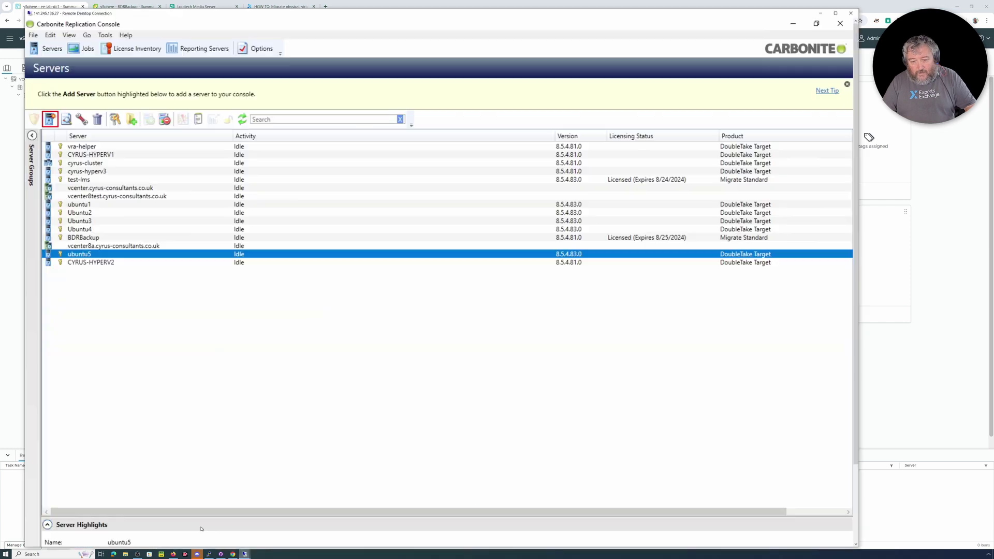
{"action": "left_click", "coordinate": [90, 156]}
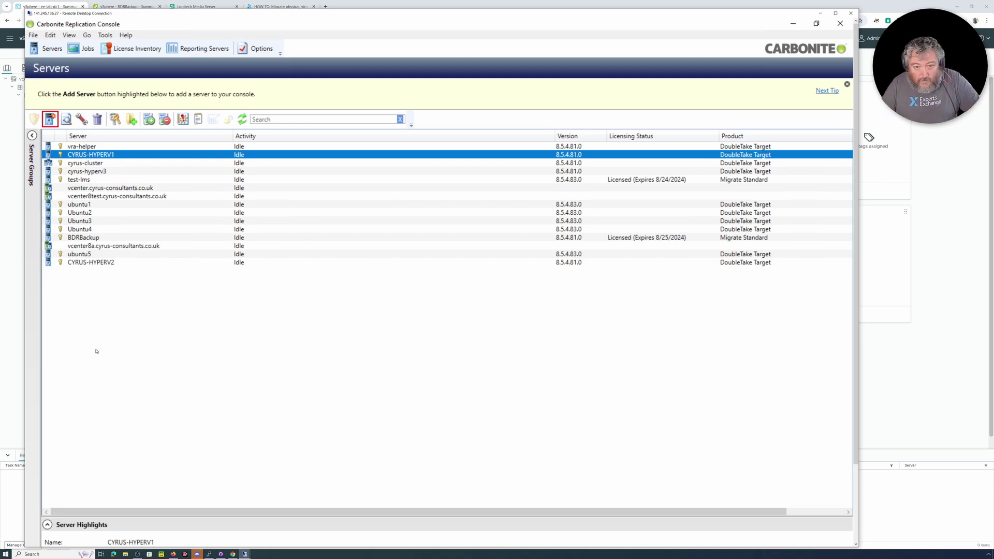
{"action": "left_click", "coordinate": [72, 181]}
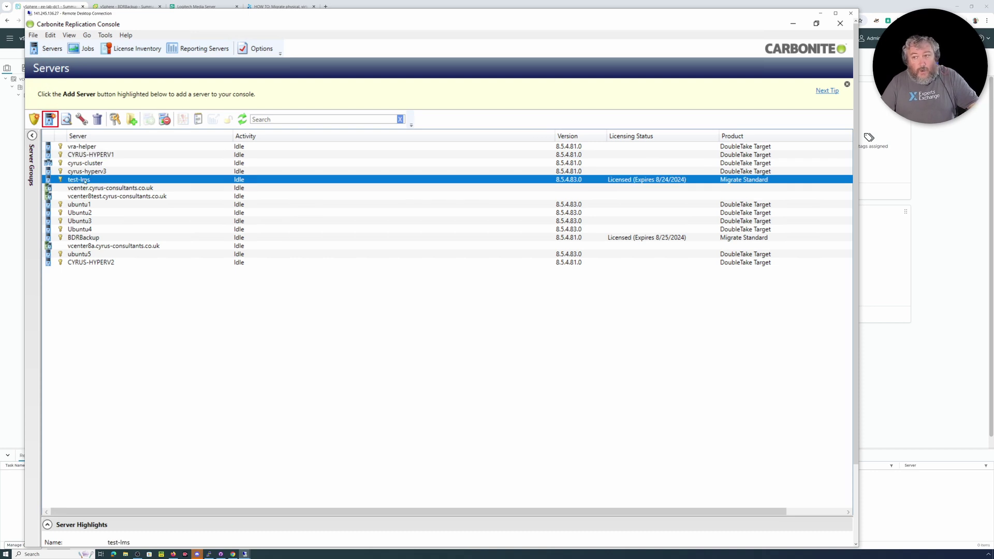
Switch to the Hyper-V Manager remote session showing the Test-LMS virtual machine and set its display zoom to 200%.
{"action": "left_click", "coordinate": [244, 554]}
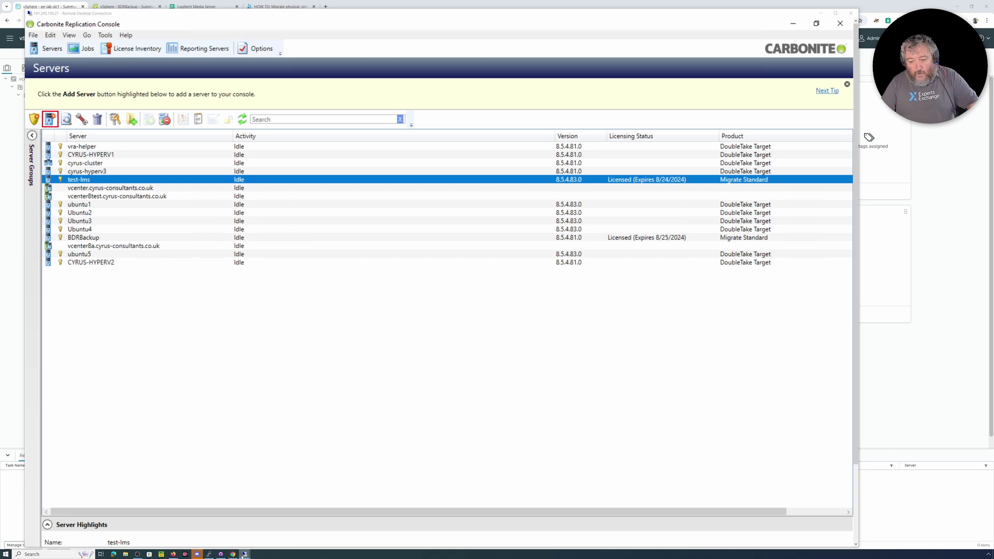
{"action": "left_click", "coordinate": [243, 526]}
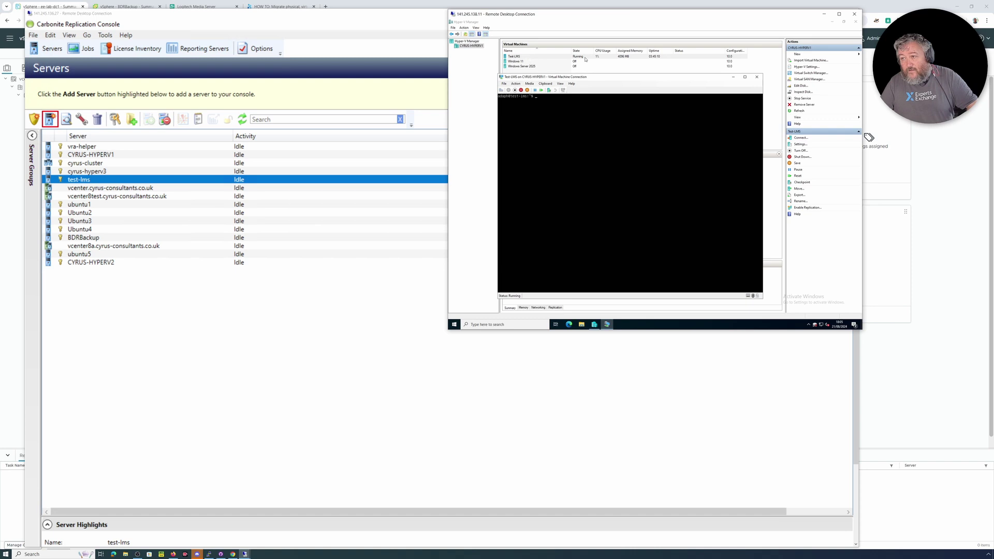
{"action": "left_click", "coordinate": [454, 15]}
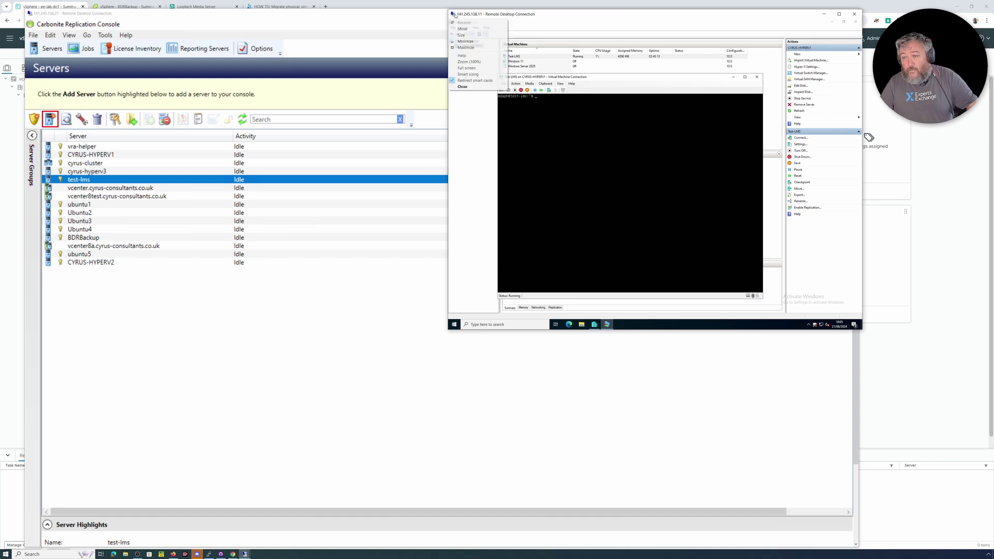
{"action": "mouse_move", "coordinate": [491, 60]}
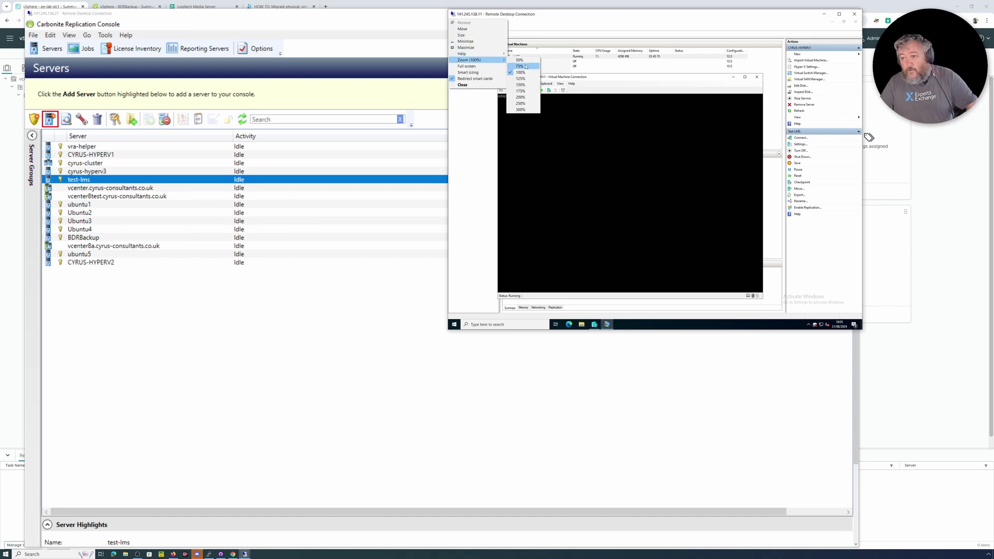
{"action": "left_click", "coordinate": [520, 98]}
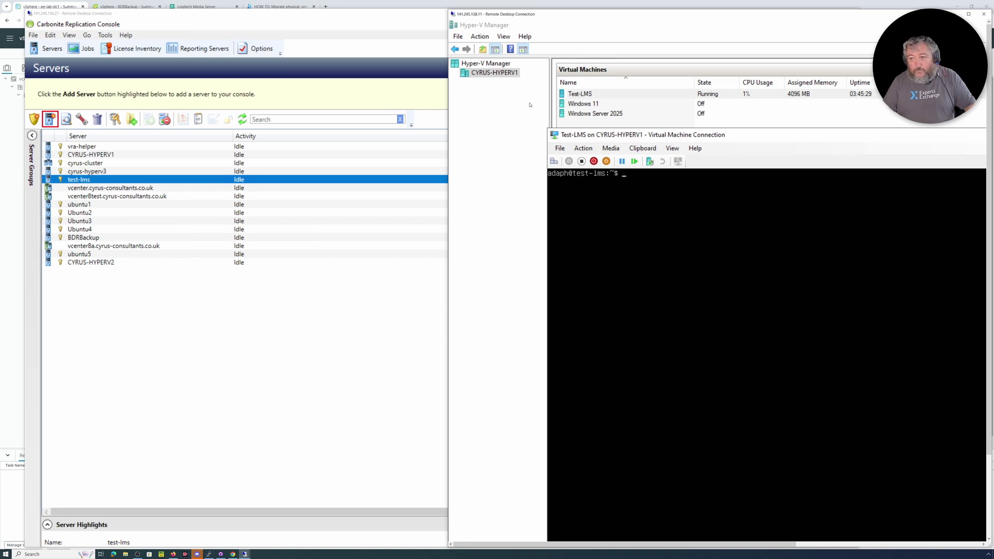
Return to the Carbonite Replication Console session and start a migration for the test-lms server.
{"action": "left_click", "coordinate": [290, 155]}
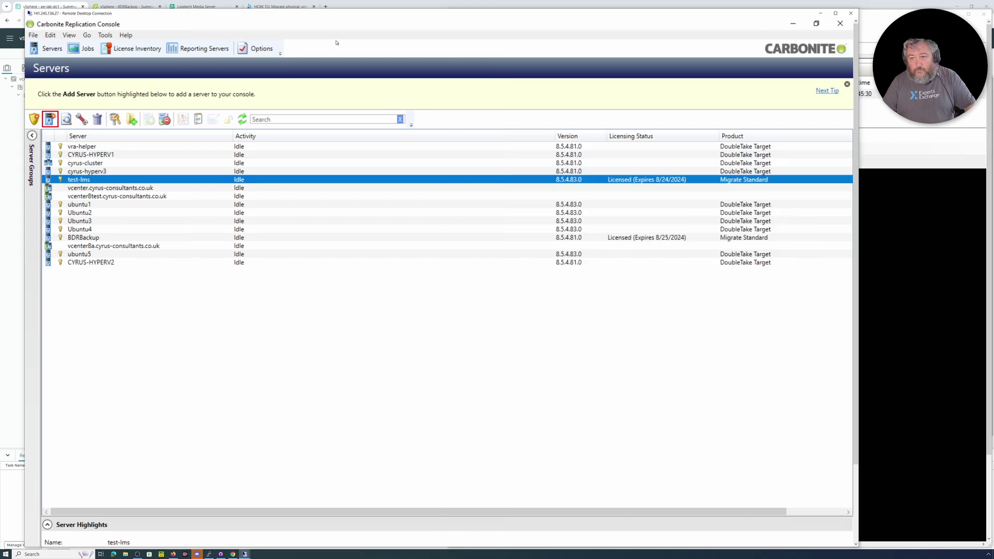
{"action": "right_click", "coordinate": [128, 179]}
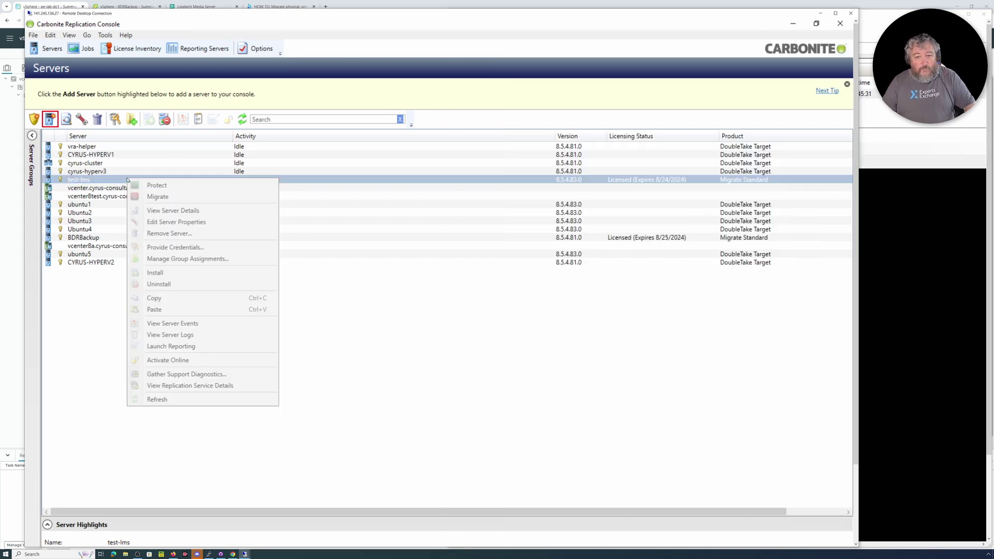
{"action": "left_click", "coordinate": [158, 196]}
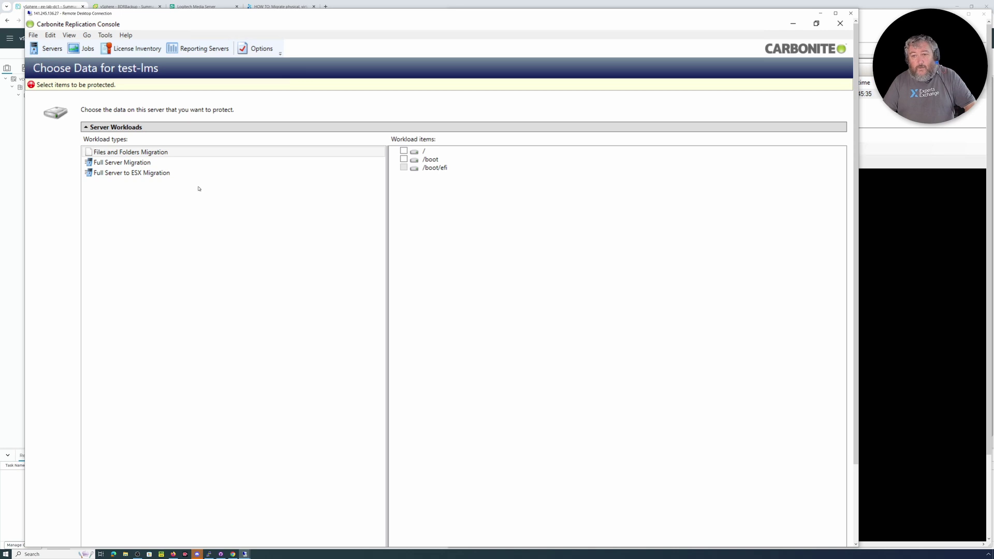
Set the display zoom of the Carbonite remote session to 150%.
{"action": "left_click", "coordinate": [30, 13]}
{"action": "mouse_move", "coordinate": [62, 59]}
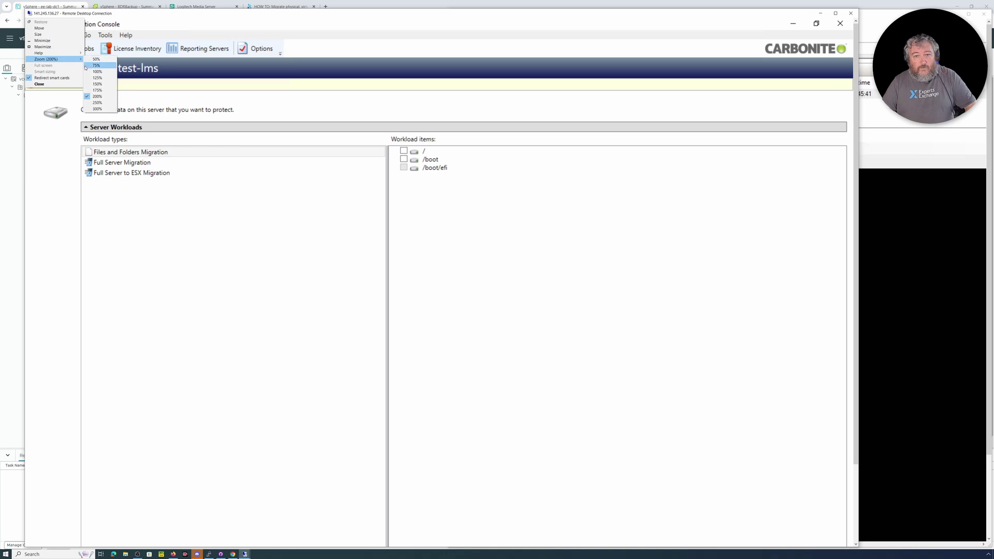
{"action": "left_click", "coordinate": [96, 84]}
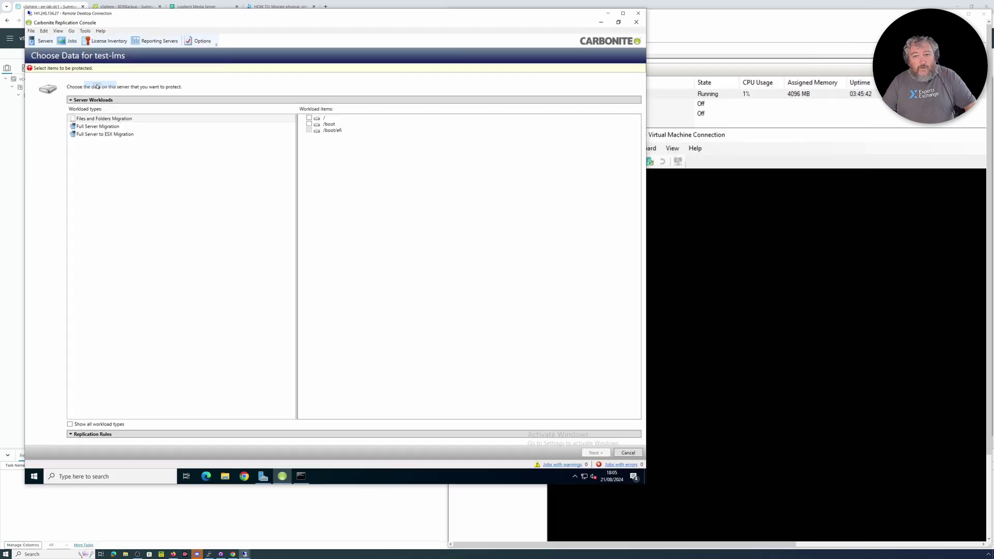
Choose the Full Server to ESX Migration workload for test-lms and select ubuntu5 as the target server.
{"action": "left_click", "coordinate": [110, 137]}
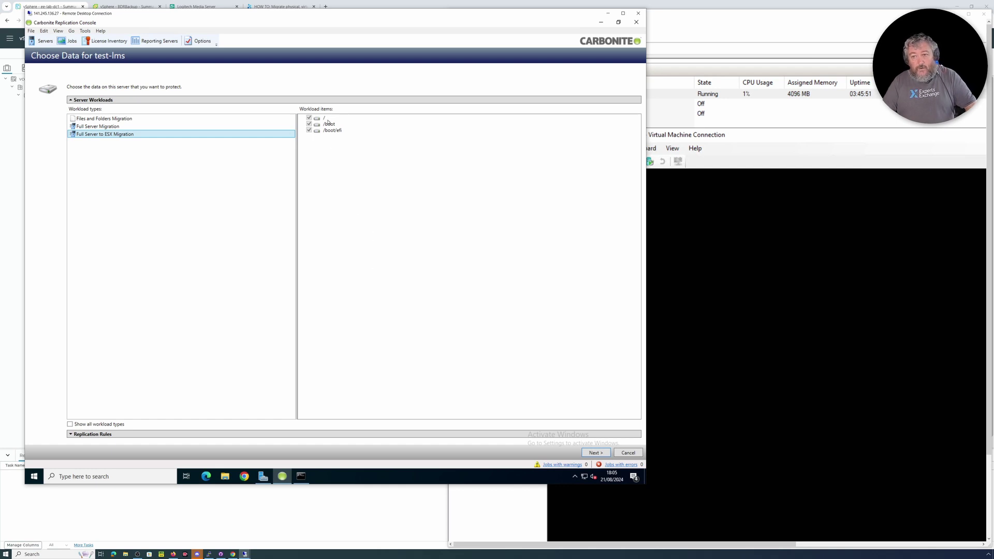
{"action": "left_click", "coordinate": [594, 454]}
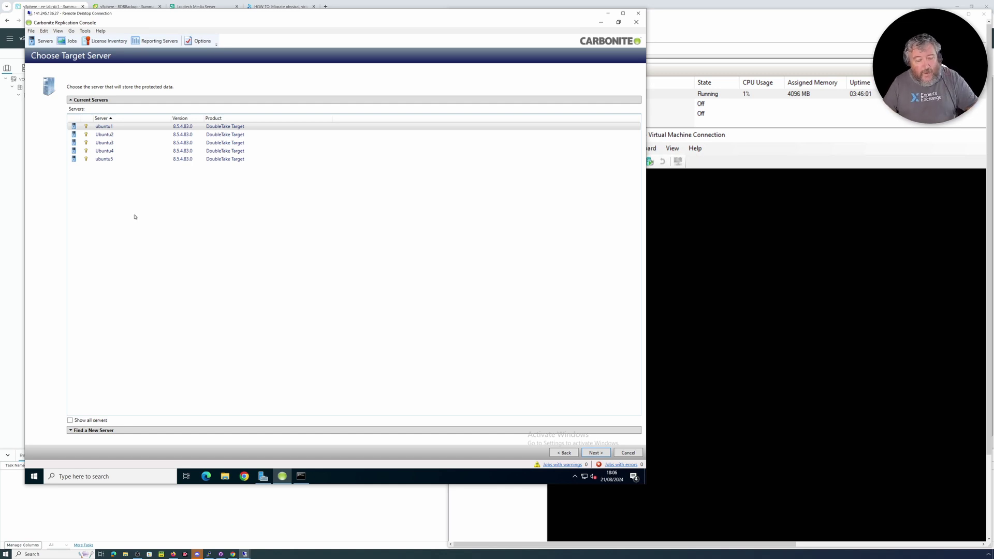
{"action": "left_click", "coordinate": [106, 159]}
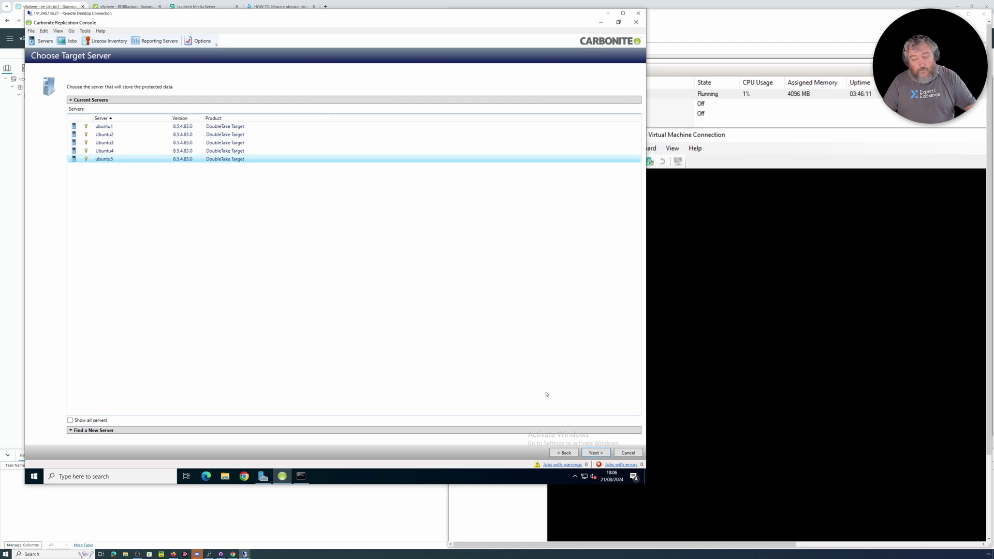
{"action": "left_click", "coordinate": [596, 453]}
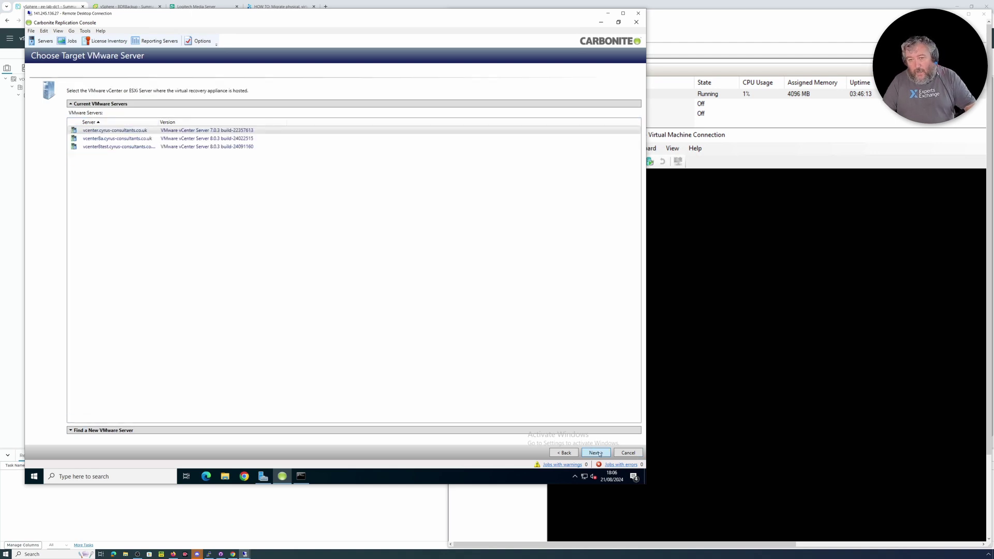
Select vcenter8a.cyrus-consultants.co.uk as the target VMware server and continue to the job options.
{"action": "left_click", "coordinate": [117, 139]}
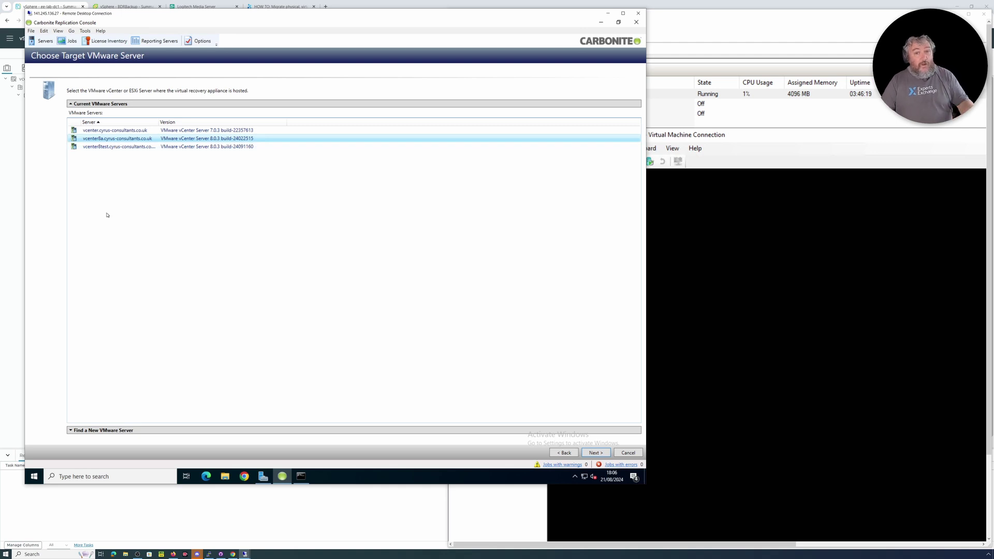
{"action": "left_click", "coordinate": [100, 140]}
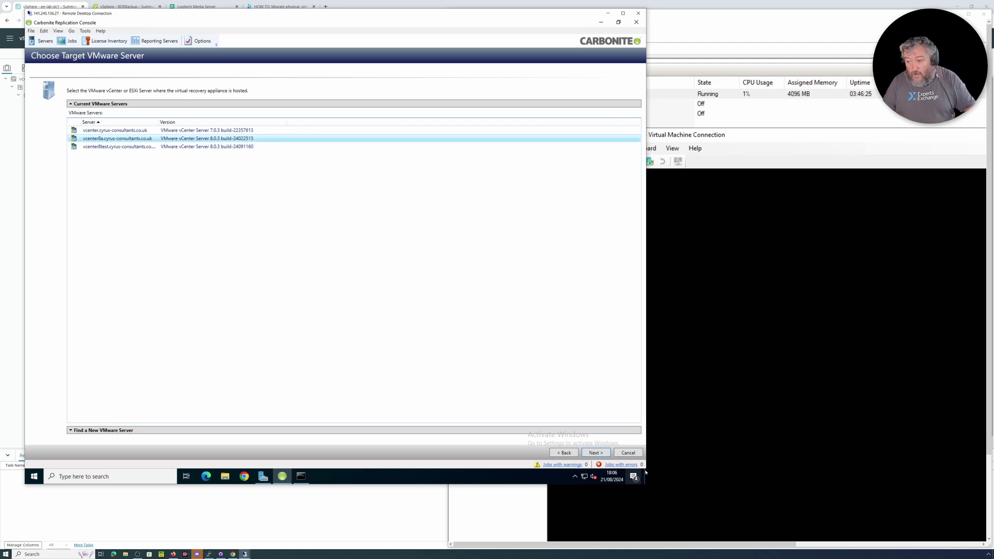
{"action": "left_click", "coordinate": [594, 452]}
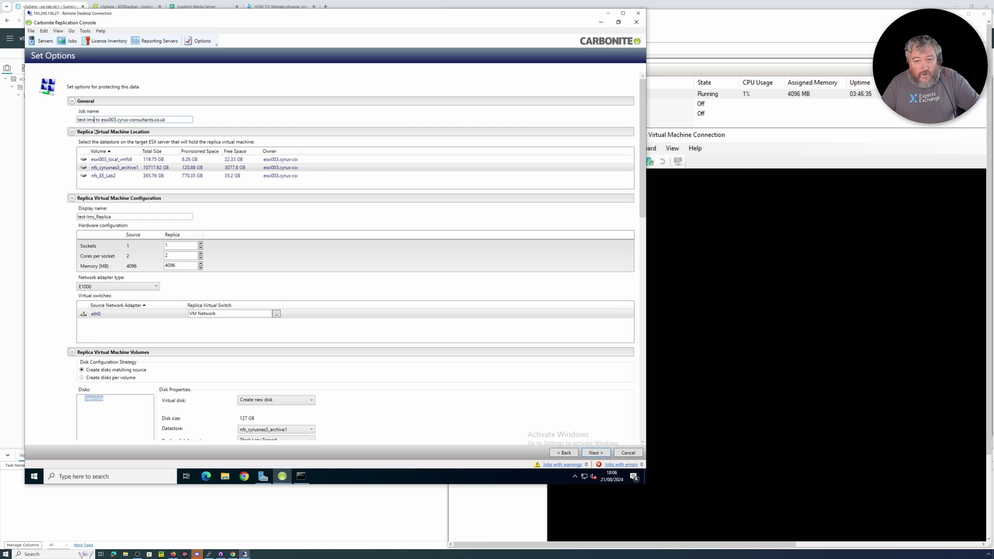
Name the job "test-lms1 to esxi003.cyrus-consultants.co.uk" and select the nfs_cyrusnas3_archive1 datastore for the replica virtual machine.
{"action": "type", "text": "1"}
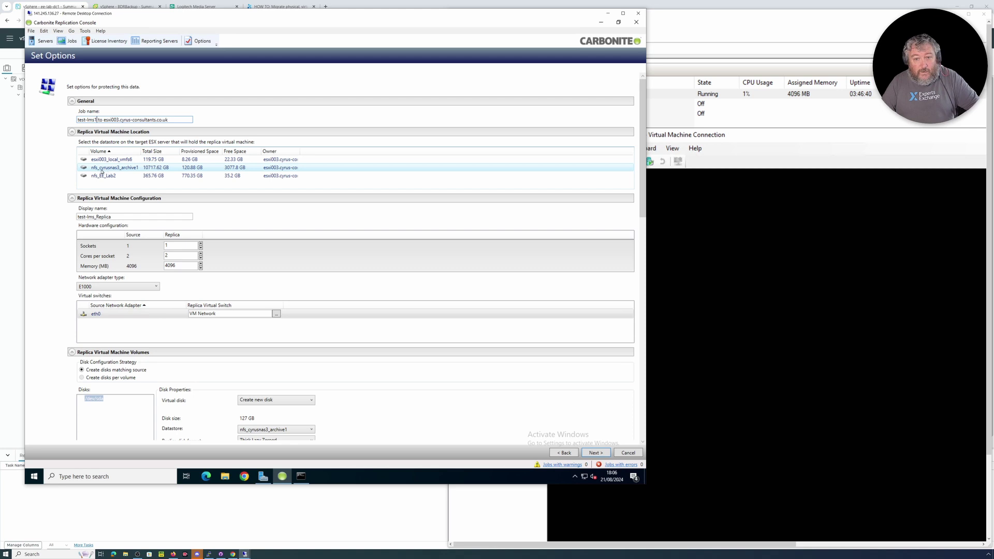
{"action": "left_click", "coordinate": [331, 170]}
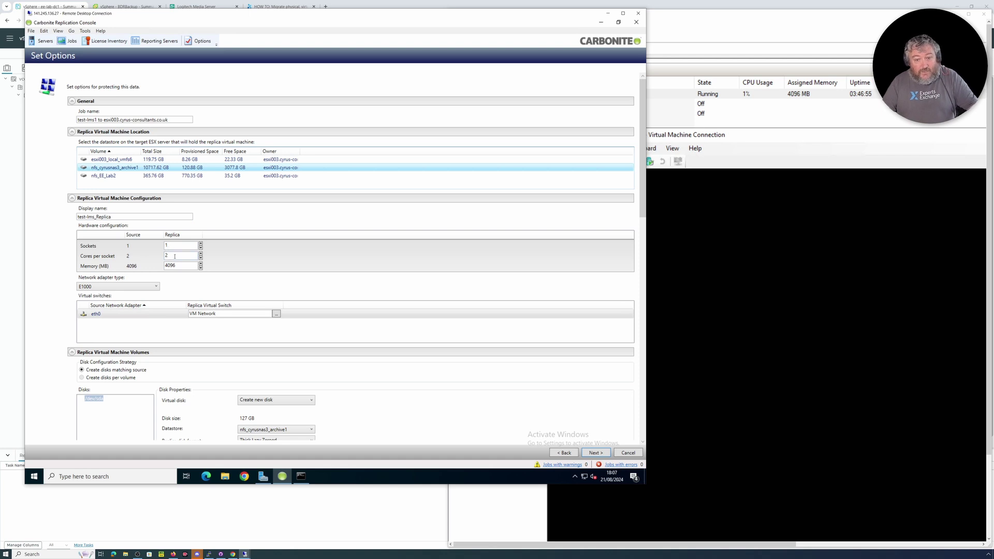
Set the replica's network adapter type to VmxNet3 and keep eth0 on the VM Network virtual switch.
{"action": "left_click", "coordinate": [157, 287]}
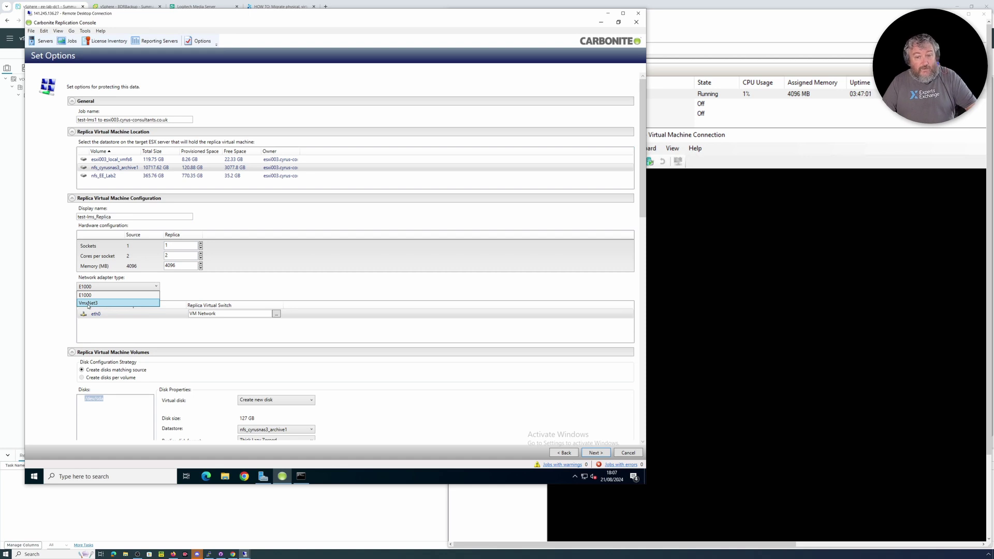
{"action": "left_click", "coordinate": [88, 303]}
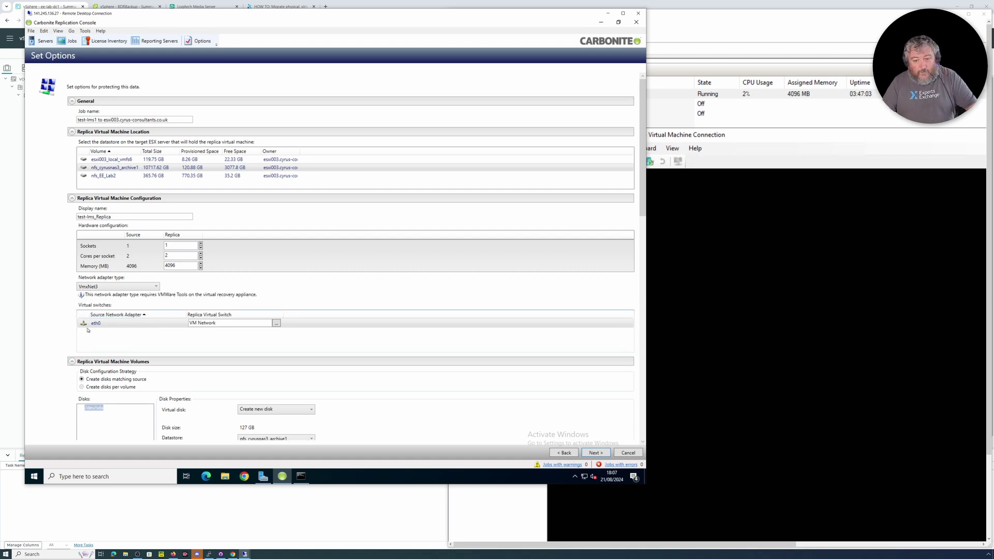
{"action": "left_click", "coordinate": [274, 325]}
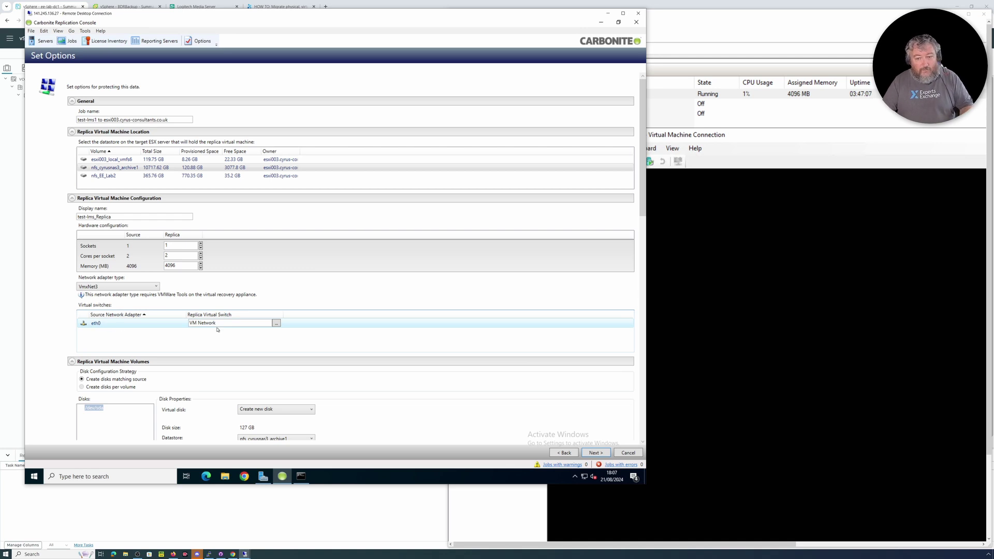
Set the replica disk format to Thin Provision for the new virtual disk.
{"action": "scroll", "coordinate": [420, 414], "scroll_direction": "down", "scroll_amount": 3}
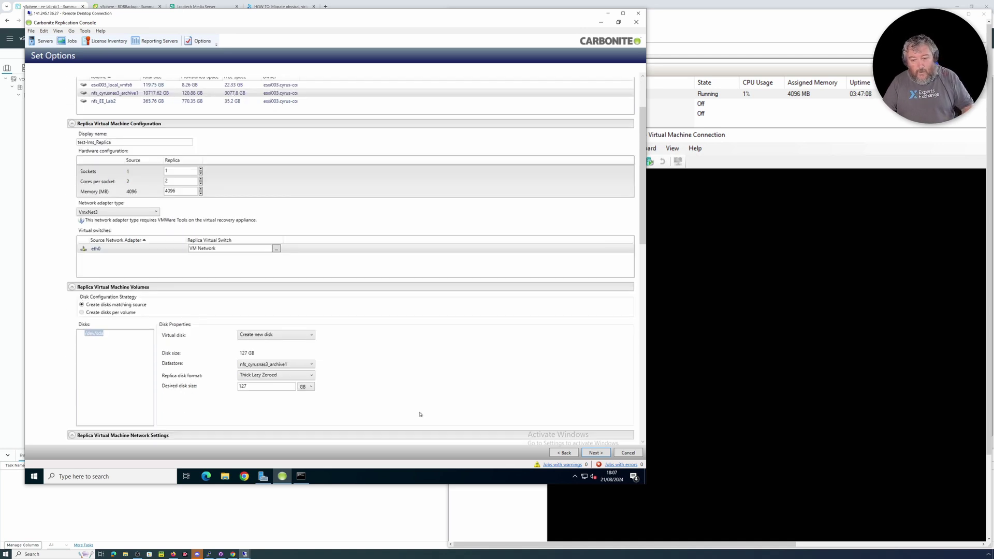
{"action": "scroll", "coordinate": [419, 414], "scroll_direction": "down", "scroll_amount": 2}
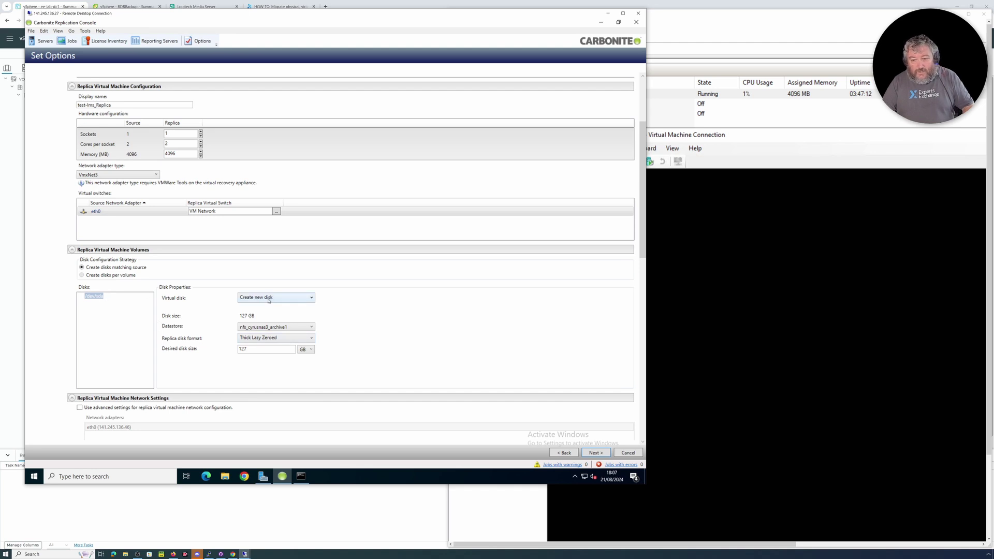
{"action": "left_click", "coordinate": [267, 339]}
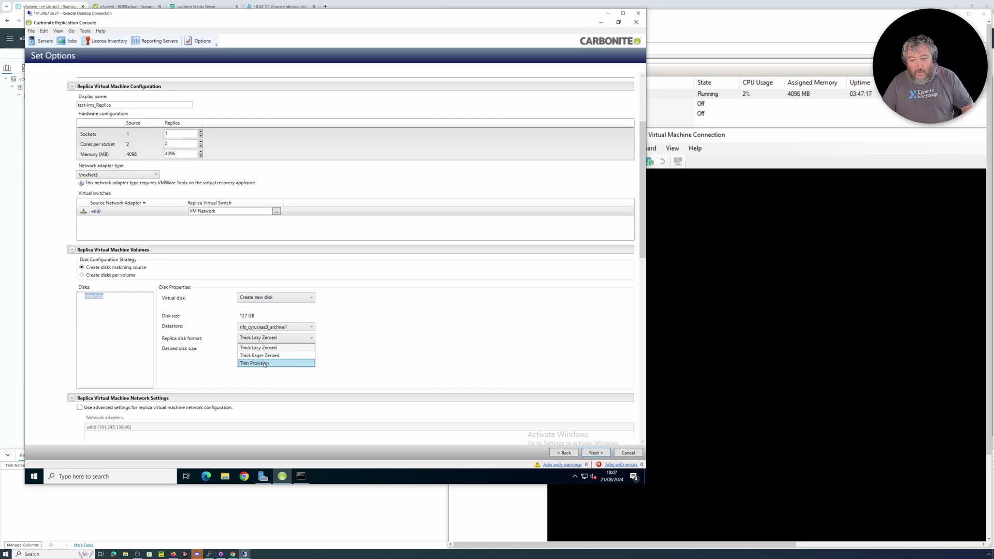
{"action": "left_click", "coordinate": [265, 364]}
Enable the advanced network settings for the replica virtual machine, look over the replica IP addresses, and disable them again.
{"action": "scroll", "coordinate": [264, 366], "scroll_direction": "down", "scroll_amount": 6}
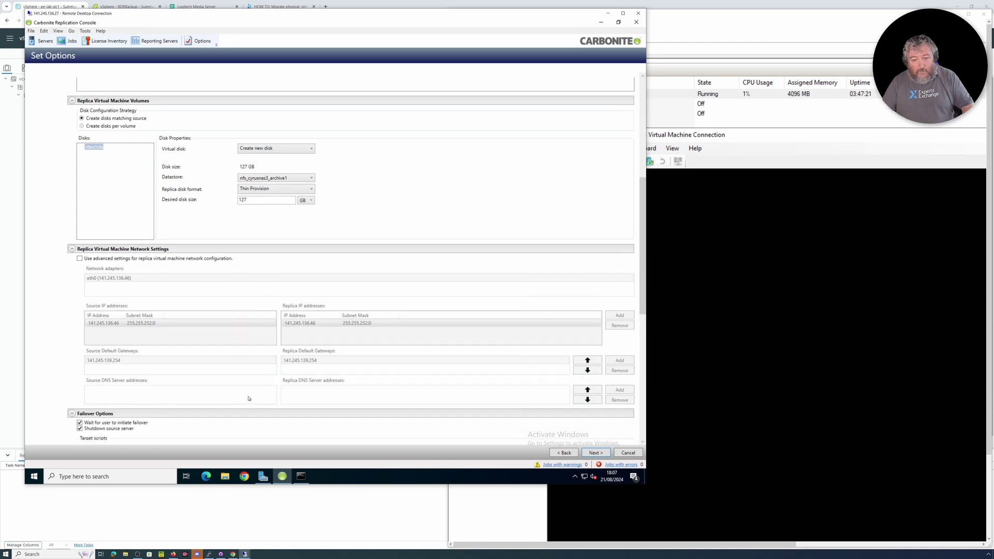
{"action": "scroll", "coordinate": [248, 398], "scroll_direction": "down", "scroll_amount": 2}
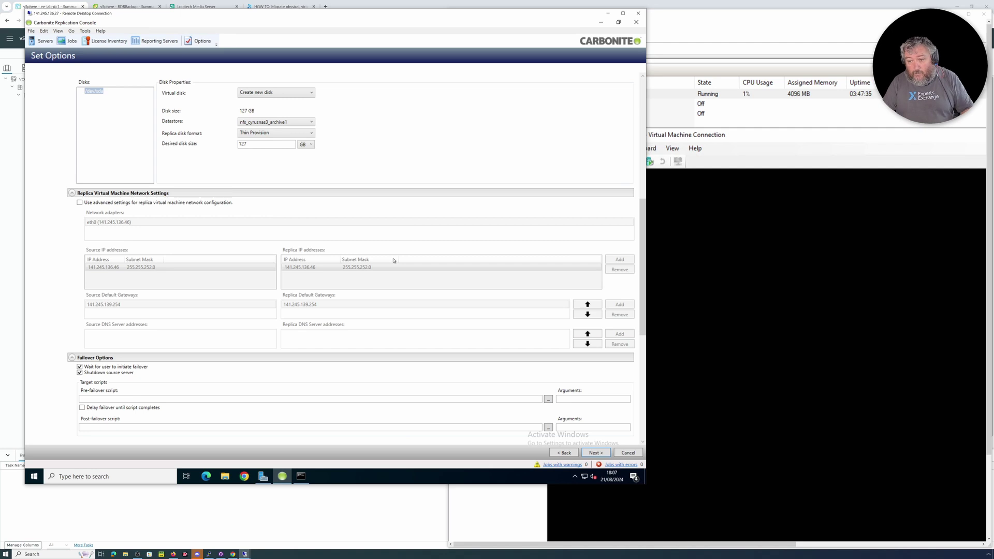
{"action": "left_click", "coordinate": [94, 203]}
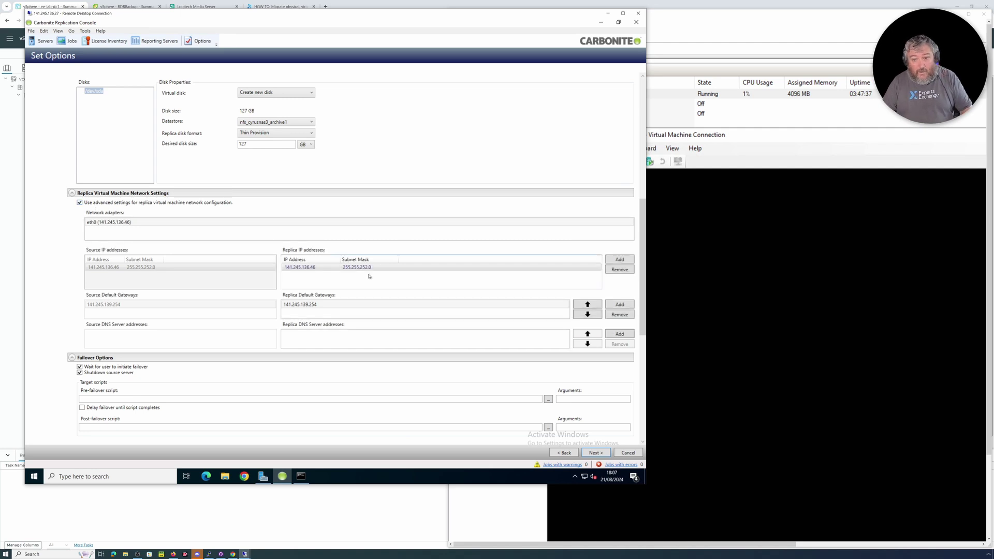
{"action": "left_click", "coordinate": [89, 203]}
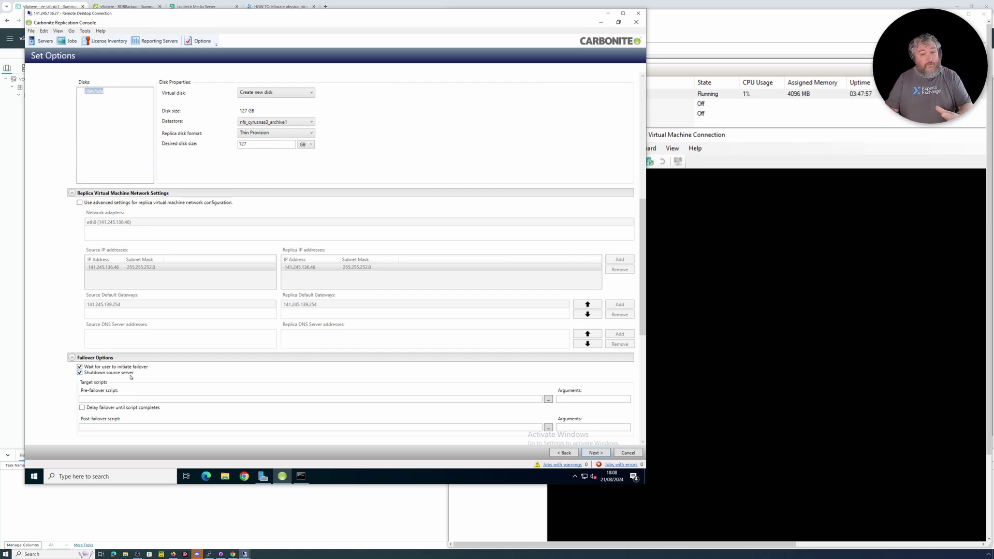
Keep the default failover, mirror, network route, compression and bandwidth options, run the checklist and start the migration job.
{"action": "scroll", "coordinate": [259, 430], "scroll_direction": "down", "scroll_amount": 5}
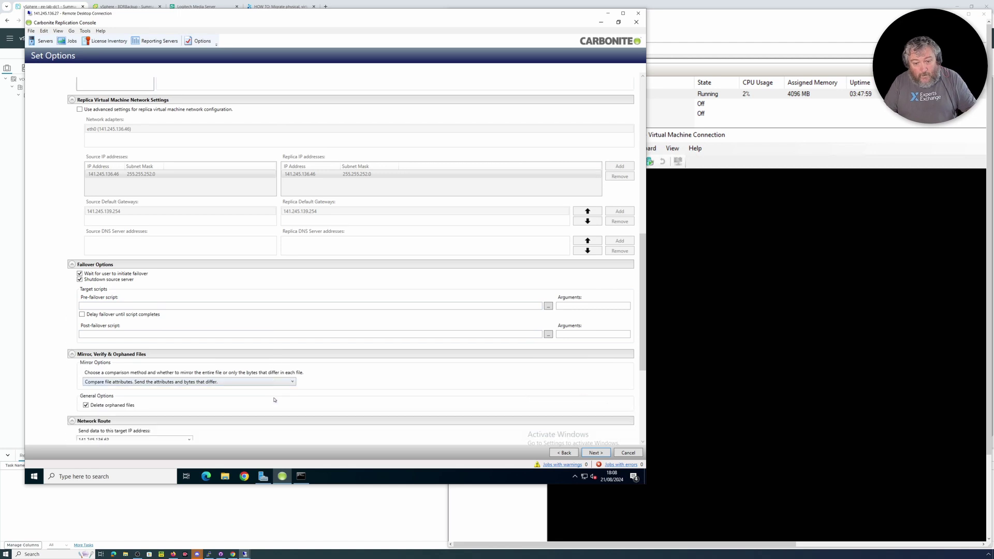
{"action": "scroll", "coordinate": [274, 387], "scroll_direction": "down", "scroll_amount": 2}
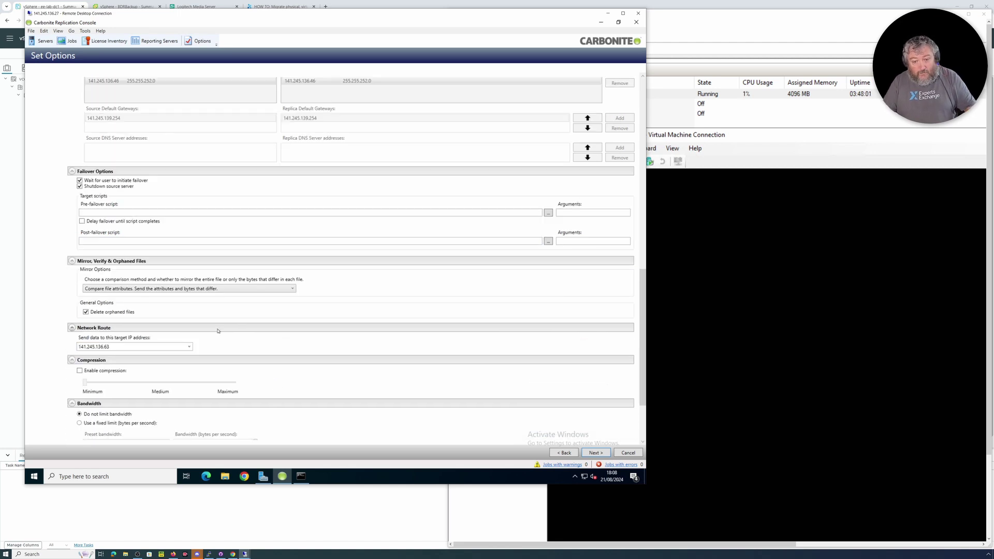
{"action": "scroll", "coordinate": [156, 352], "scroll_direction": "down", "scroll_amount": 2}
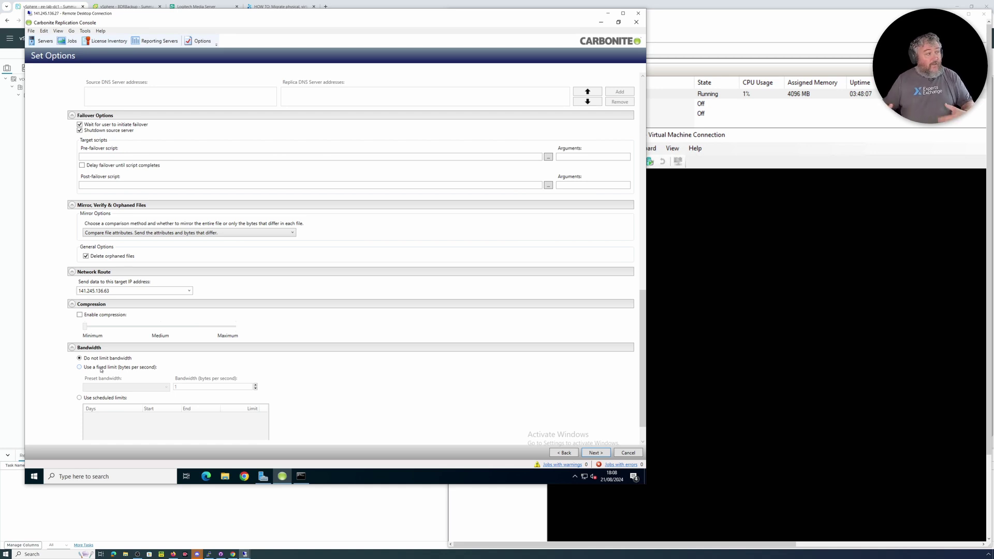
{"action": "scroll", "coordinate": [321, 322], "scroll_direction": "down", "scroll_amount": 1}
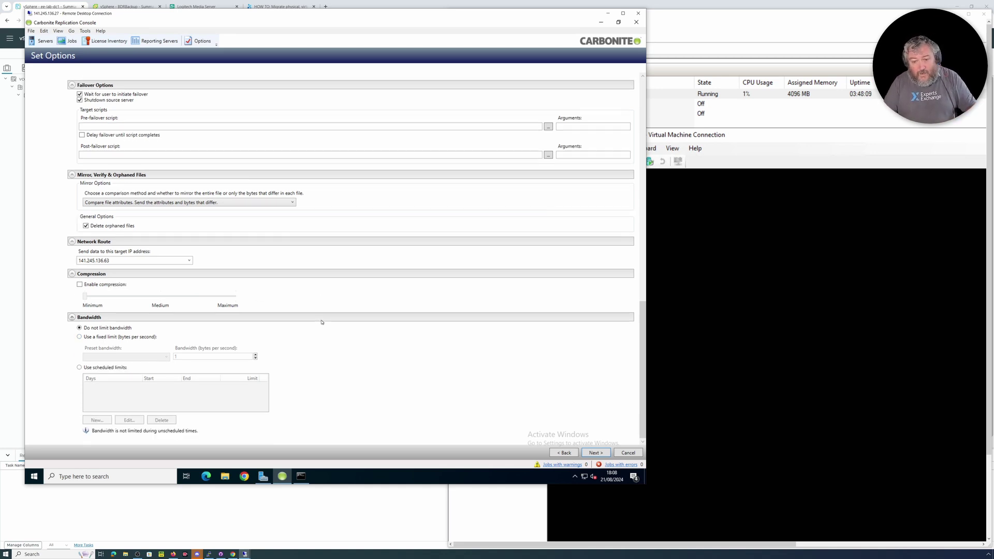
{"action": "left_click", "coordinate": [593, 454]}
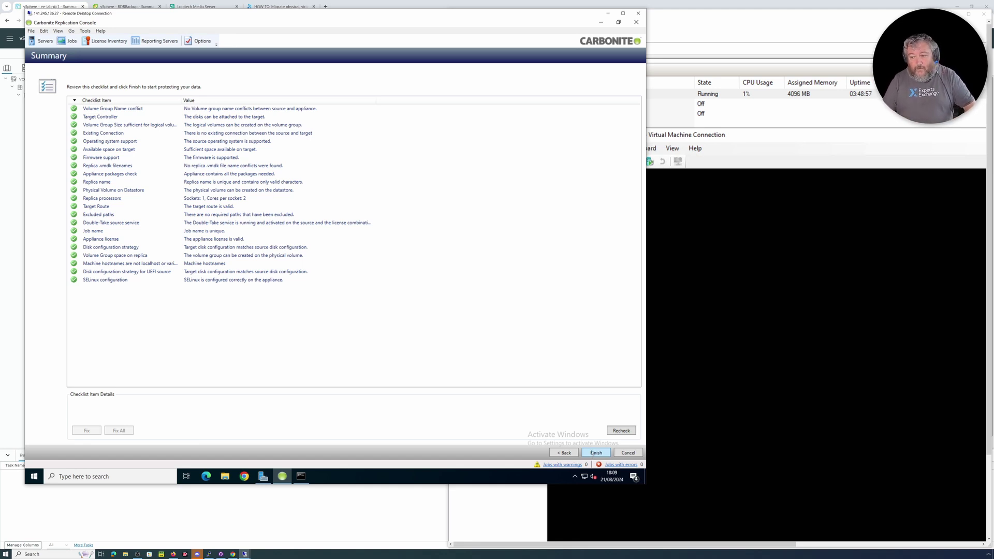
{"action": "left_click", "coordinate": [597, 453]}
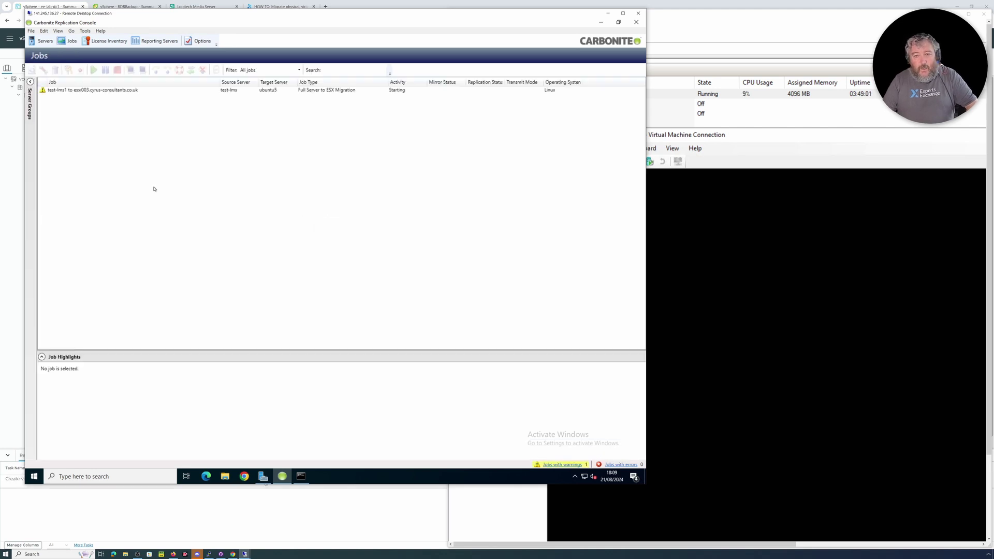
Check the test-lms1 job's highlights and start a new migration for the BDRBackup server.
{"action": "left_click", "coordinate": [114, 91]}
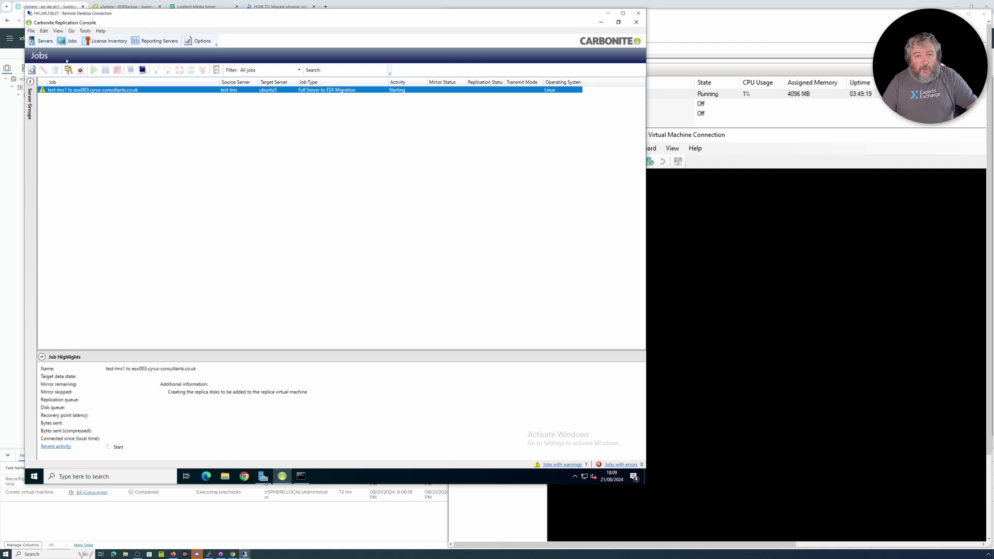
{"action": "left_click", "coordinate": [43, 40]}
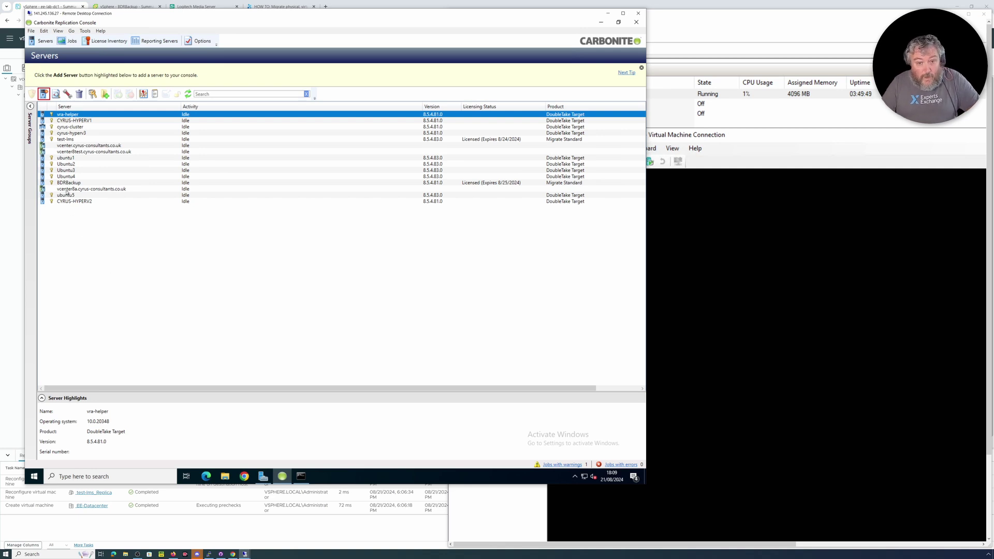
{"action": "left_click", "coordinate": [64, 184]}
{"action": "right_click", "coordinate": [77, 185]}
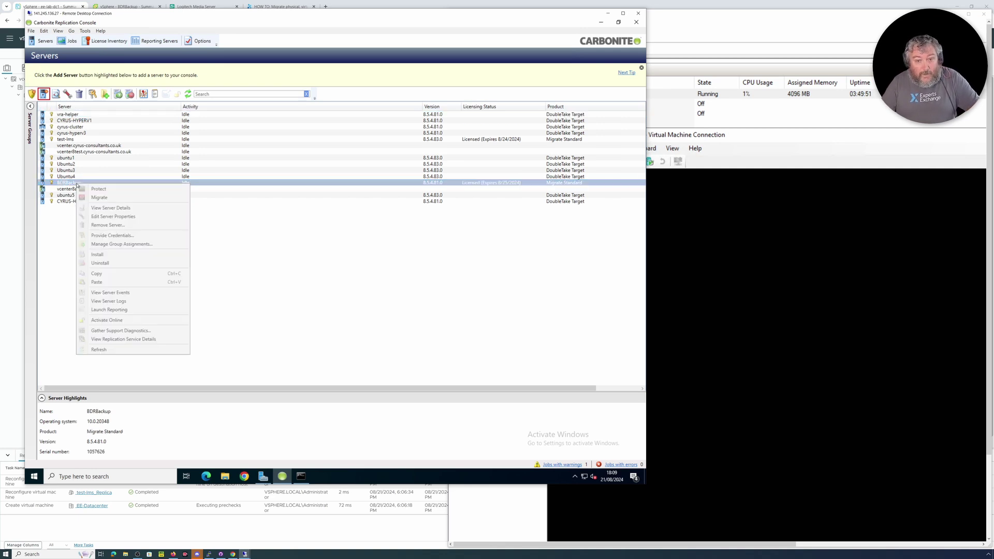
{"action": "left_click", "coordinate": [95, 197]}
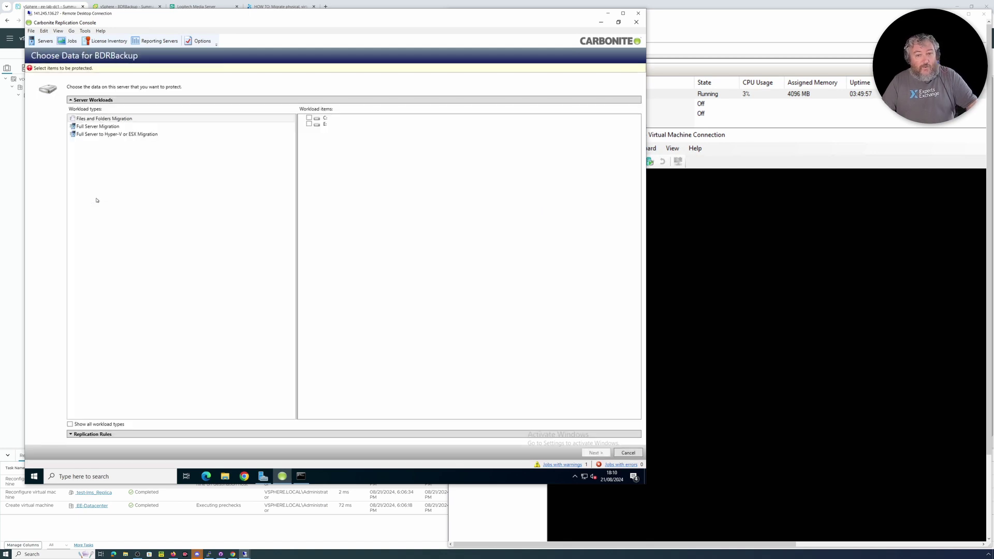
Choose the Full Server to Hyper-V or ESX Migration workload for BDRBackup and CYRUS-HYPERV1 as the target server.
{"action": "left_click", "coordinate": [88, 135]}
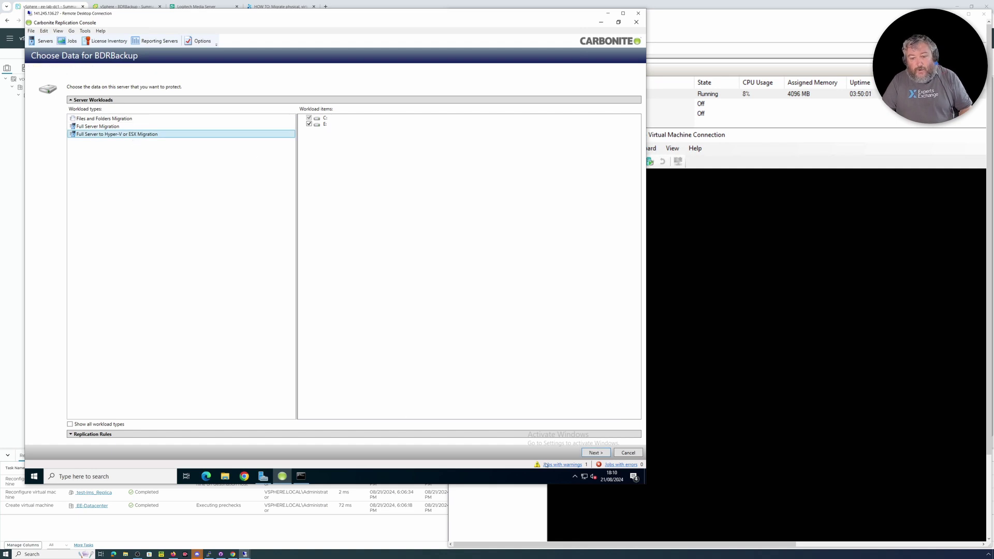
{"action": "left_click", "coordinate": [595, 453]}
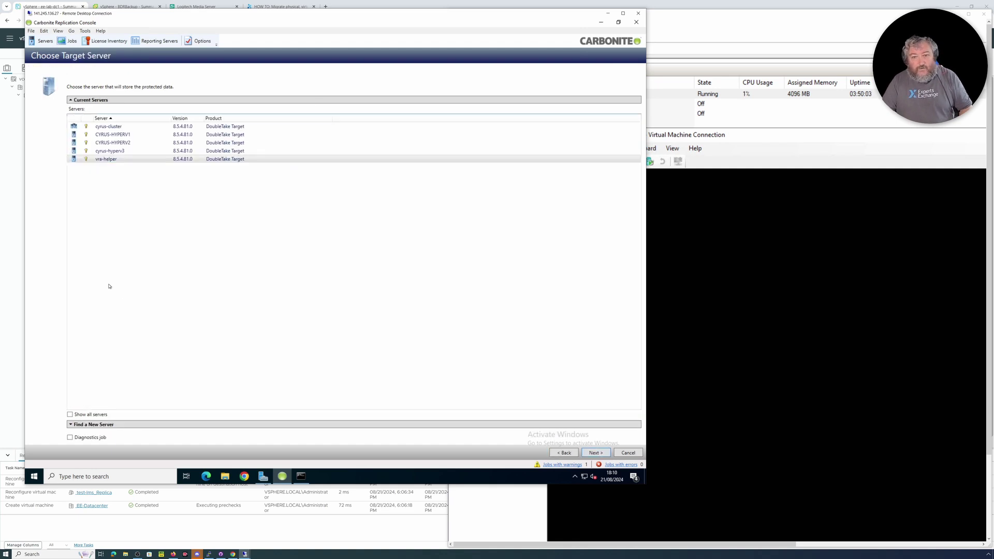
{"action": "left_click", "coordinate": [117, 138]}
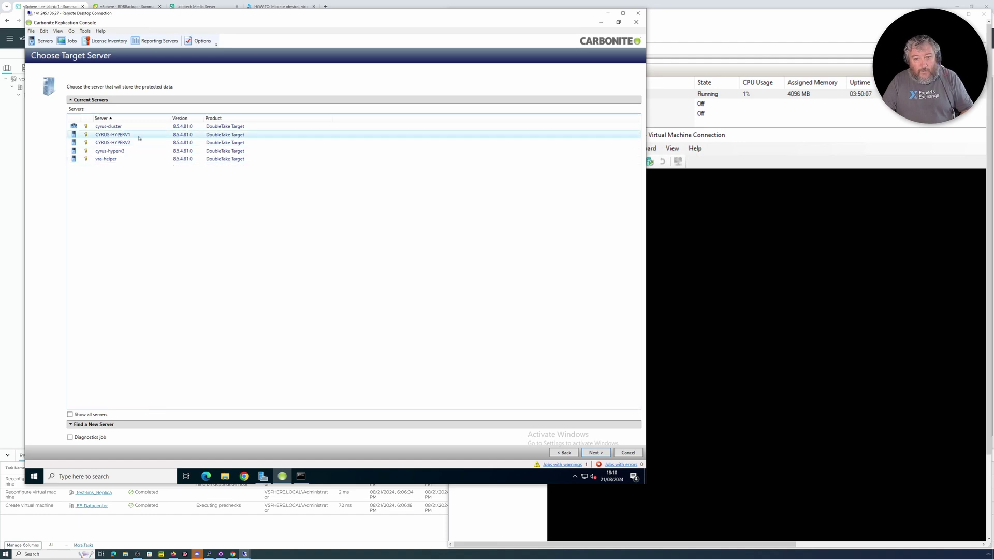
{"action": "left_click", "coordinate": [596, 453]}
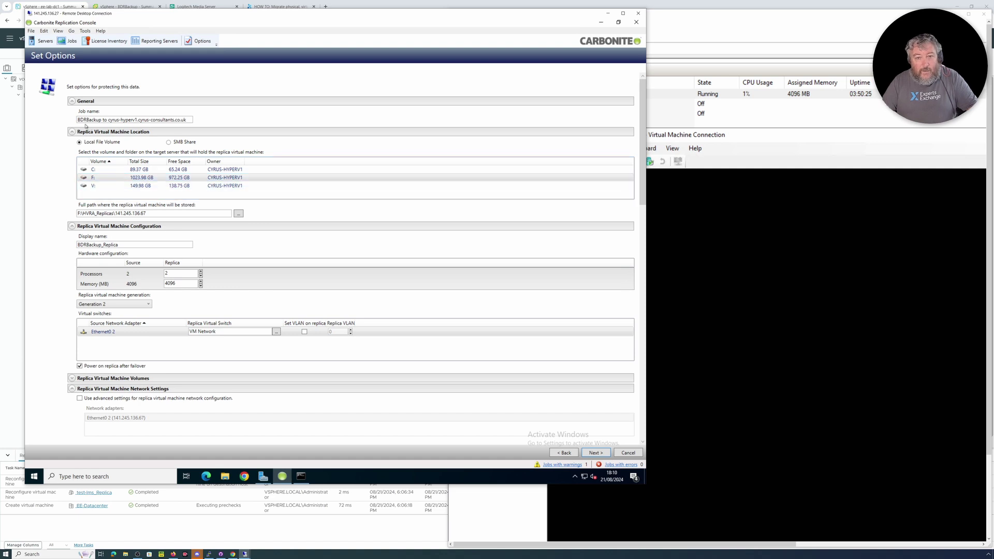
Name the job "BDRBackup1 to cyrus-hyperv1.cyrus-consultants.co.uk" and start it with the remaining options at their defaults.
{"action": "left_click", "coordinate": [102, 121]}
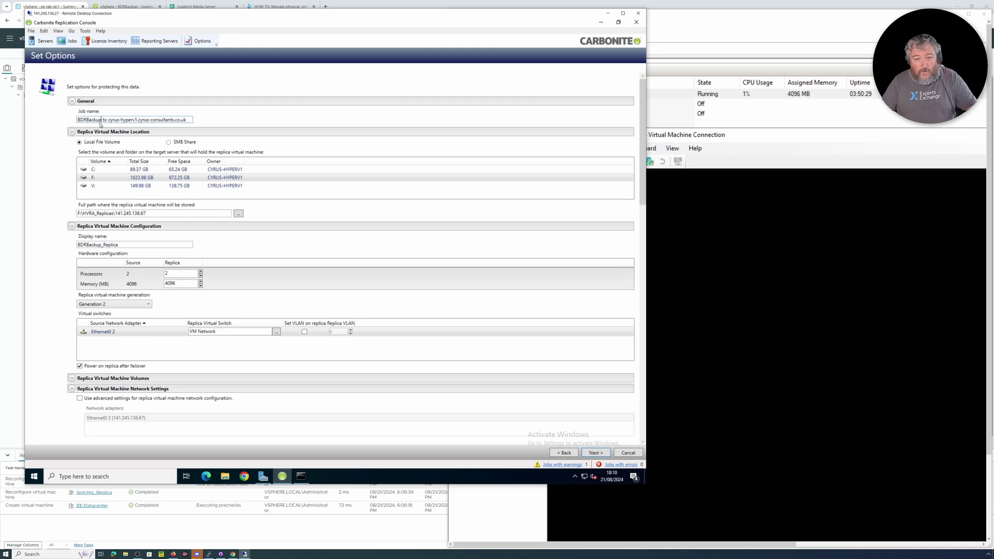
{"action": "type", "text": "1"}
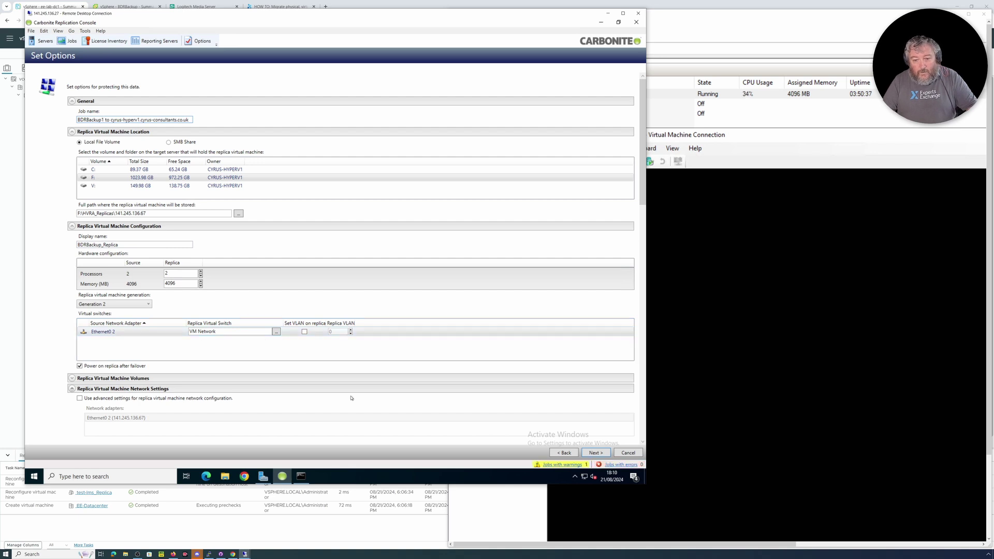
{"action": "left_click", "coordinate": [593, 453]}
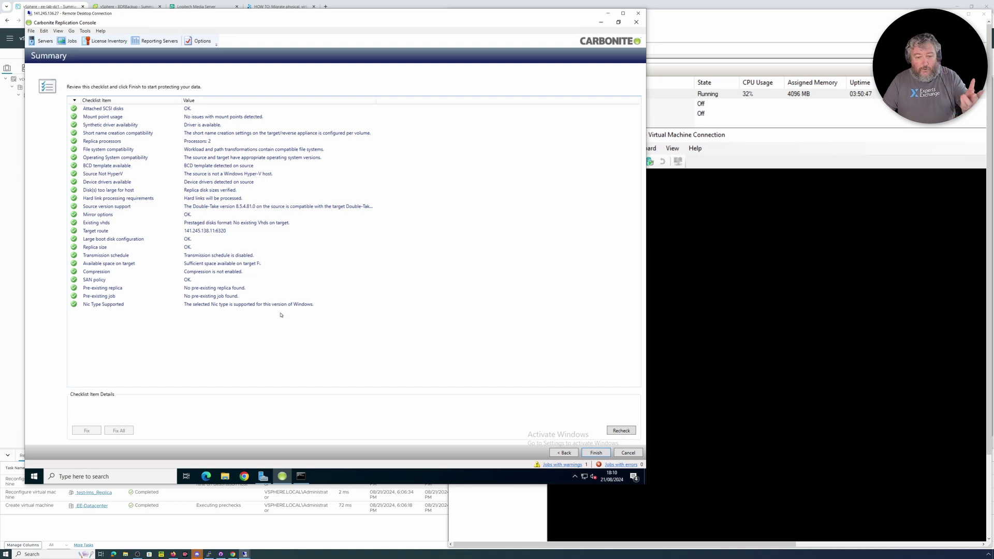
{"action": "left_click", "coordinate": [595, 452]}
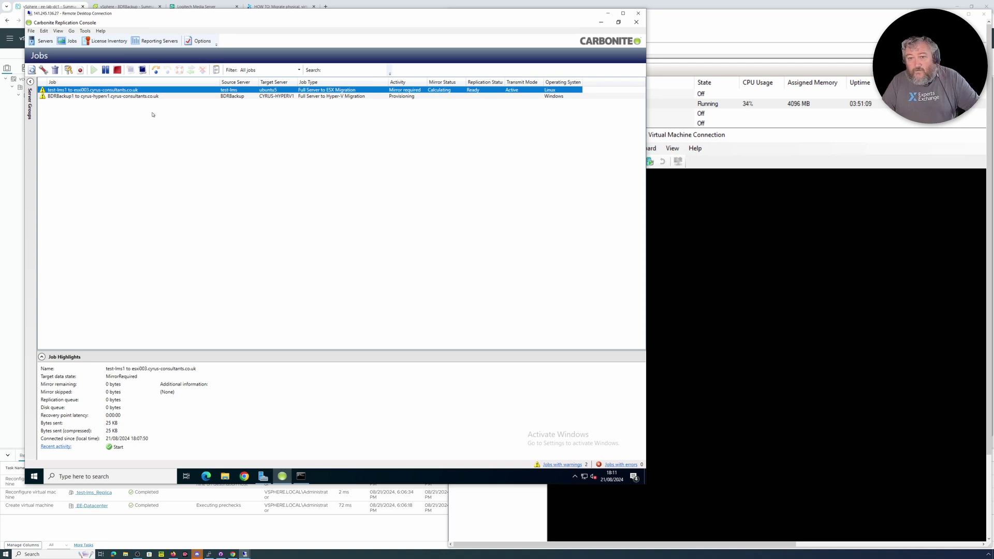
Examine the progress of the test-lms1 and BDRBackup1 migration jobs, widening the Activity column to read the full status.
{"action": "left_click", "coordinate": [139, 97]}
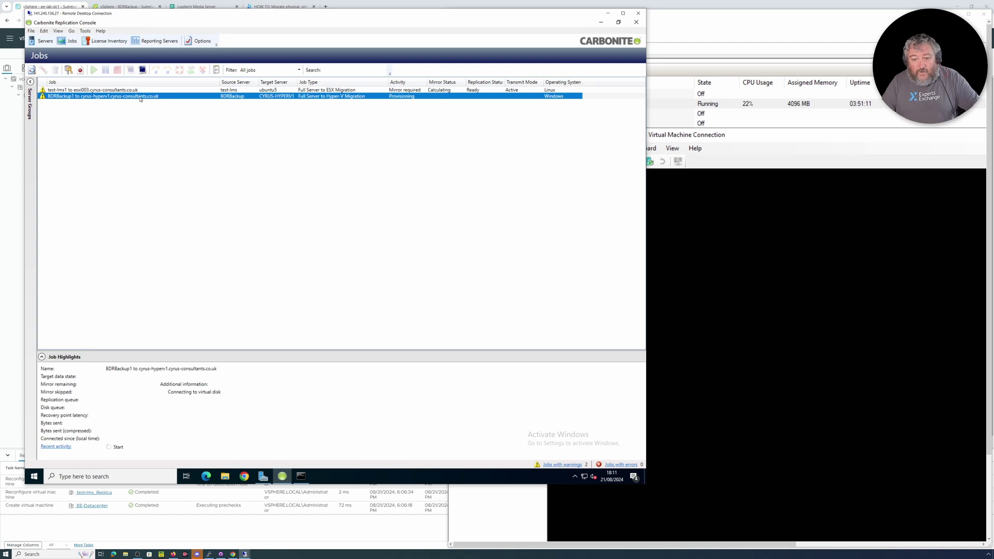
{"action": "key", "text": "Up"}
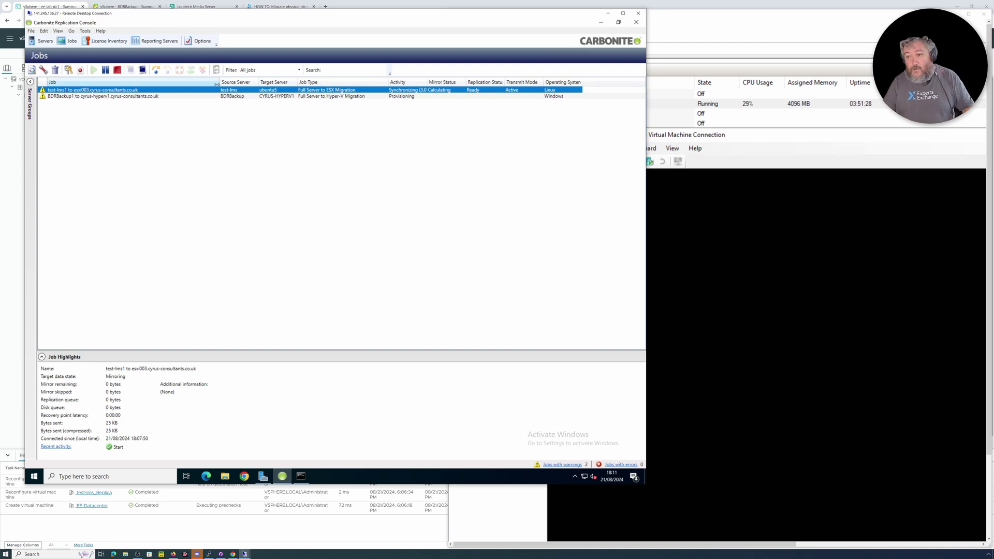
{"action": "left_click_drag", "start_coordinate": [426, 82], "coordinate": [438, 82]}
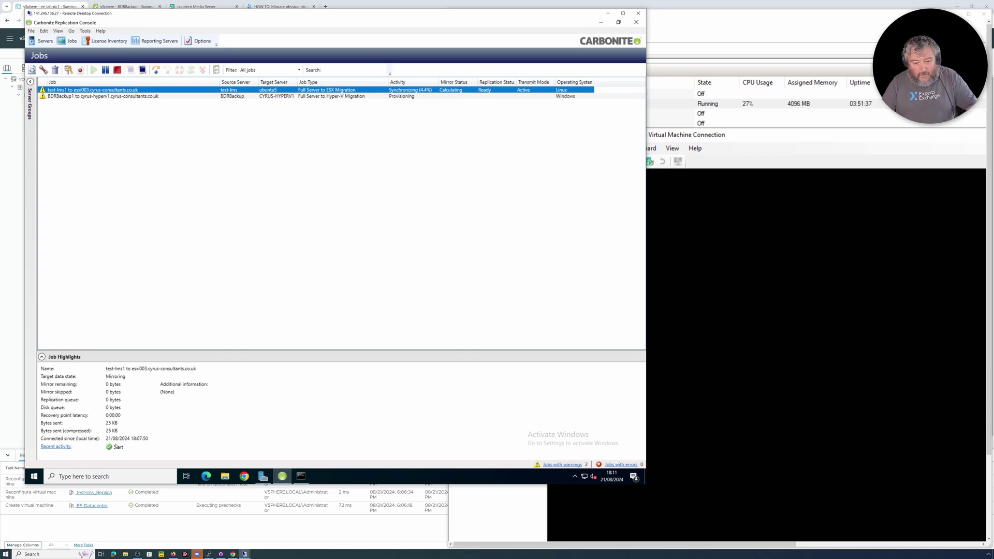
{"action": "left_click", "coordinate": [108, 97]}
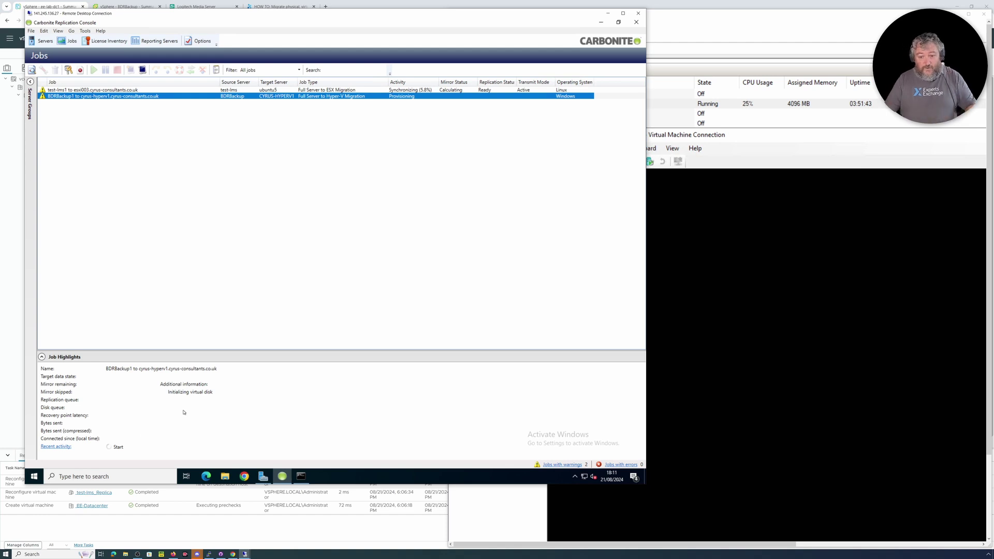
{"action": "left_click", "coordinate": [132, 91]}
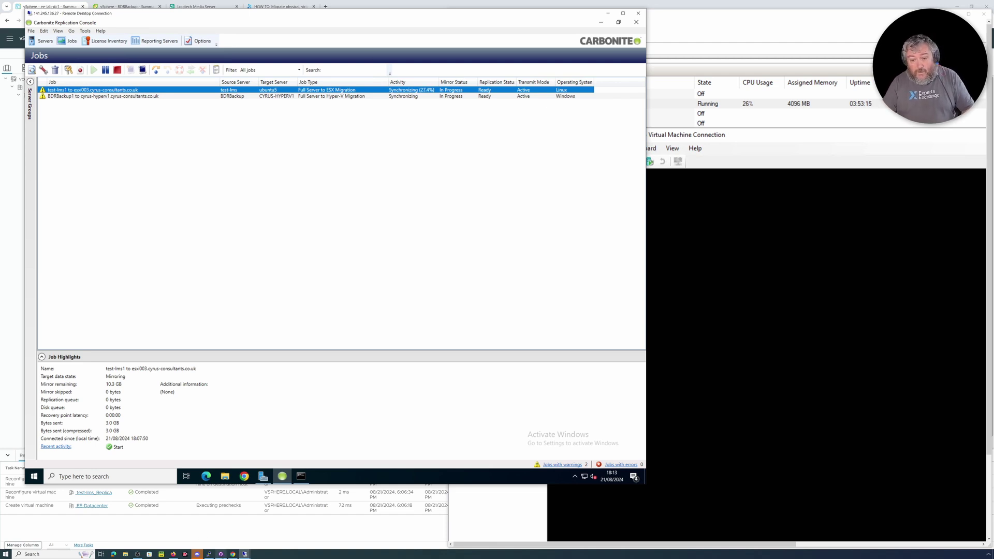
Switch to the Logitech Media Server page, play The Party's Over at a lower volume, and pause it.
{"action": "left_click", "coordinate": [227, 503]}
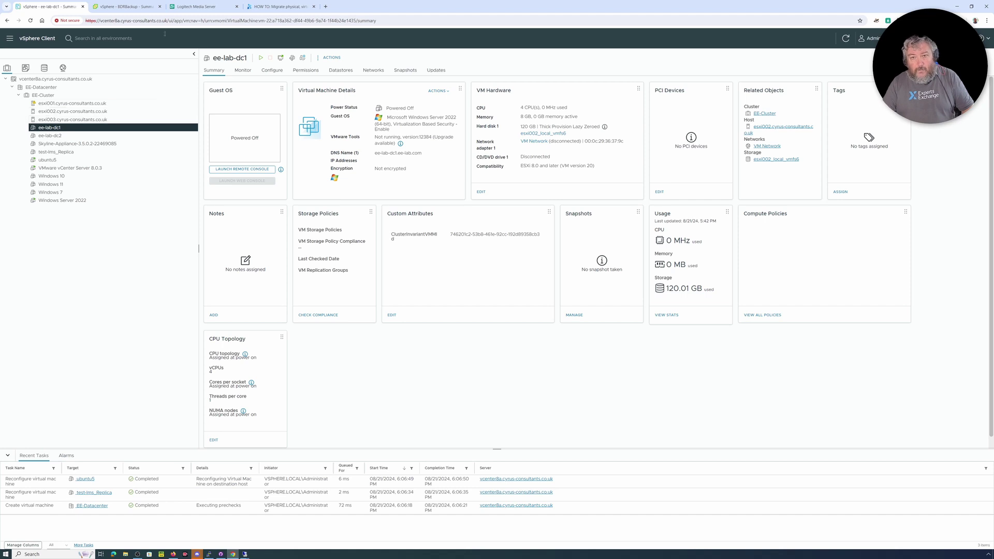
{"action": "left_click", "coordinate": [202, 6]}
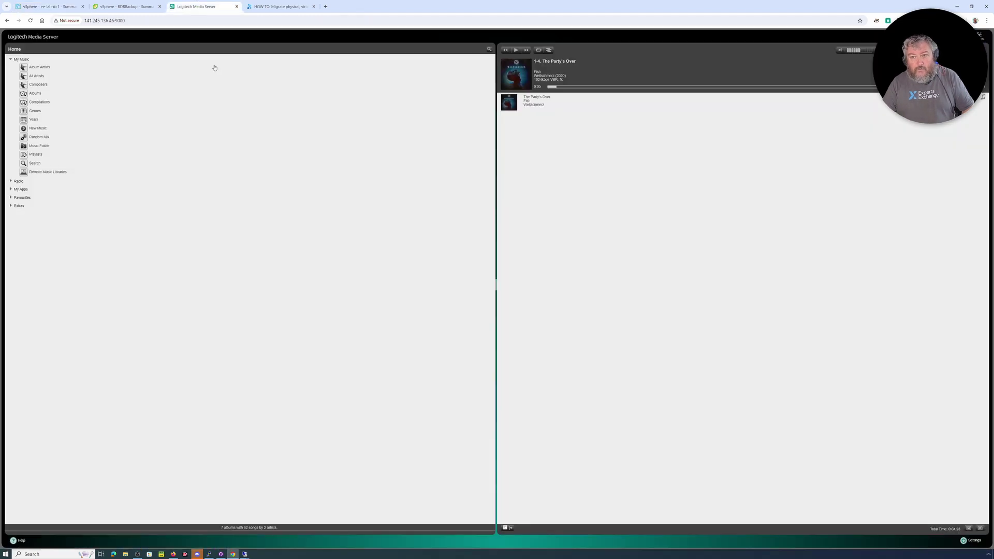
{"action": "left_click", "coordinate": [515, 50]}
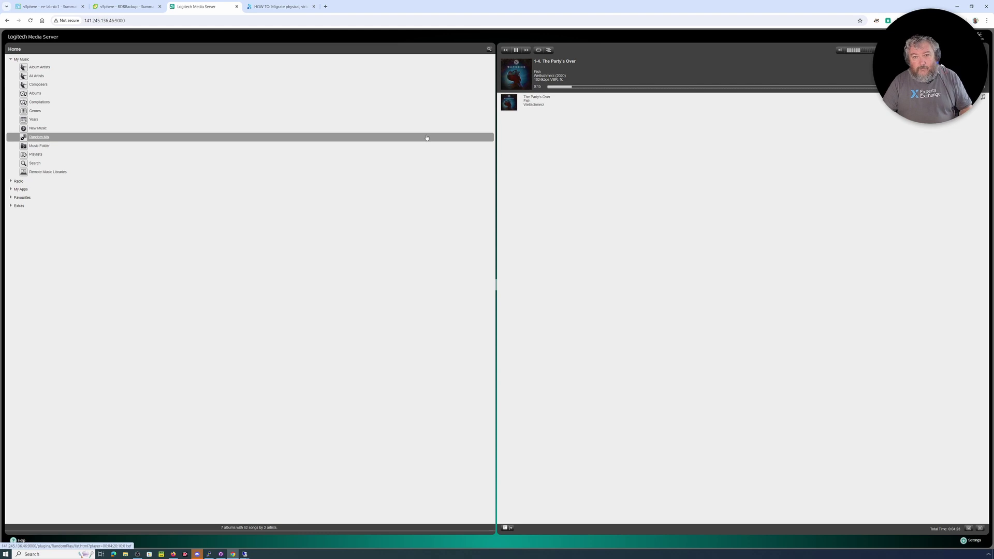
{"action": "left_click", "coordinate": [840, 51]}
{"action": "left_click", "coordinate": [840, 51]}
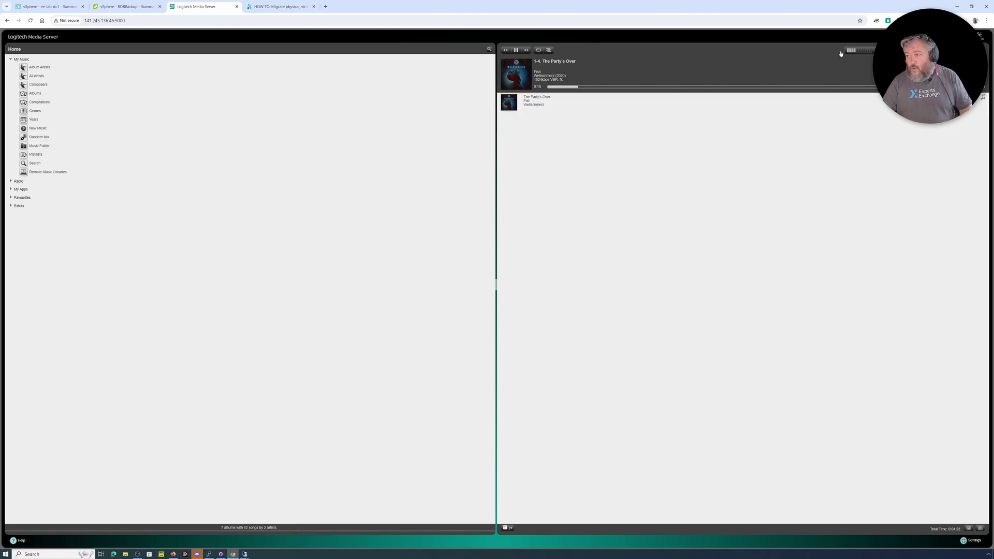
{"action": "left_click", "coordinate": [840, 52]}
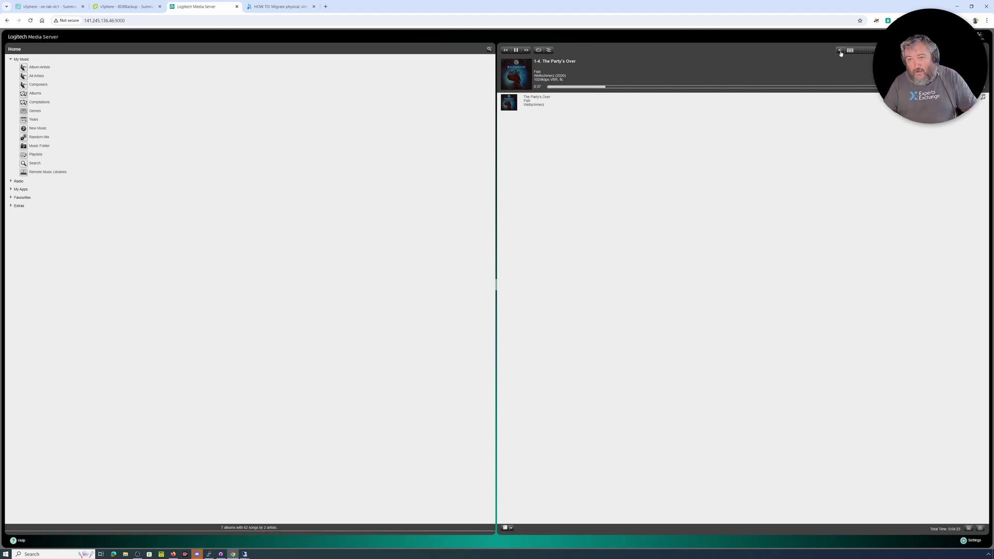
{"action": "left_click", "coordinate": [515, 50]}
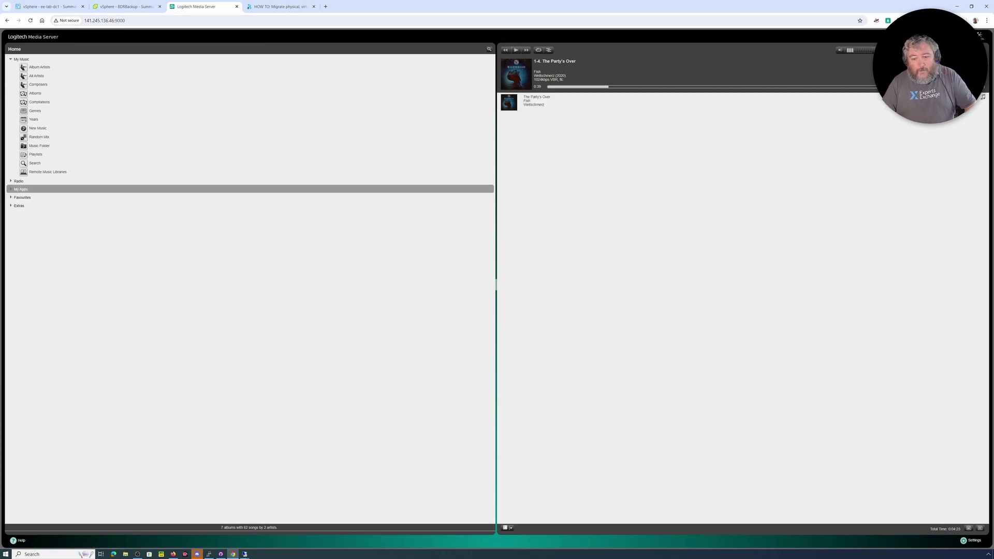
Review both jobs in the Carbonite Replication Console and the virtual machines in Hyper-V Manager on CYRUS-HYPERV1.
{"action": "mouse_move", "coordinate": [245, 554]}
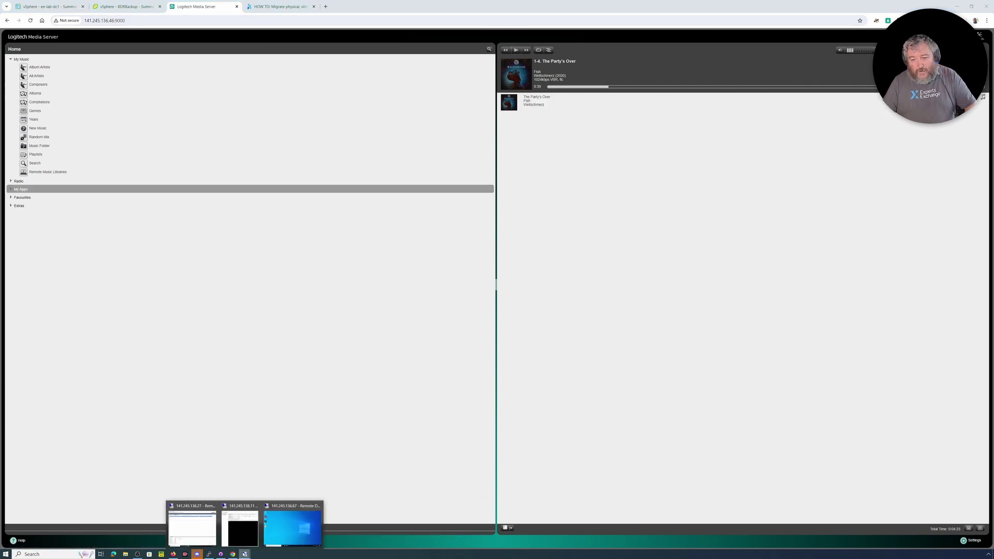
{"action": "left_click", "coordinate": [208, 539]}
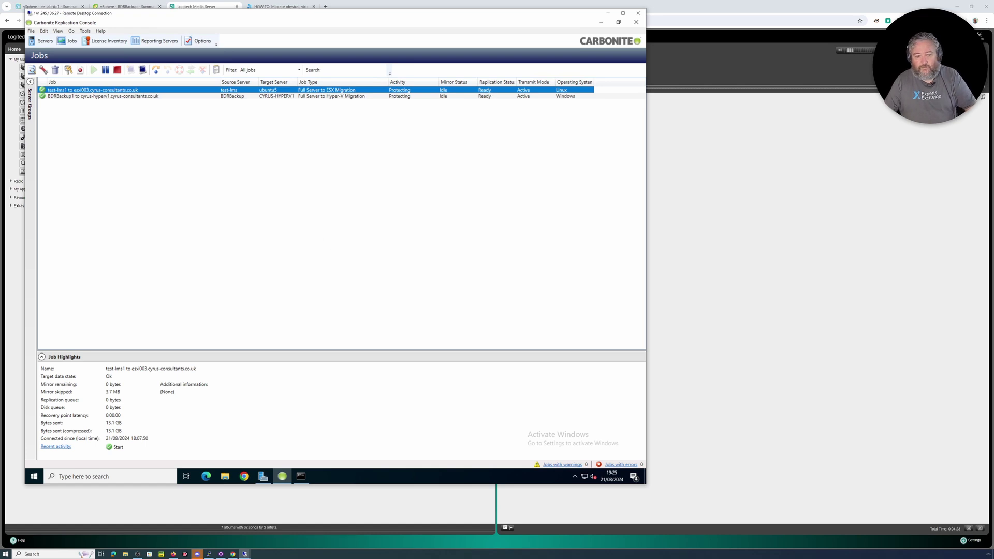
{"action": "key", "text": "alt+Tab"}
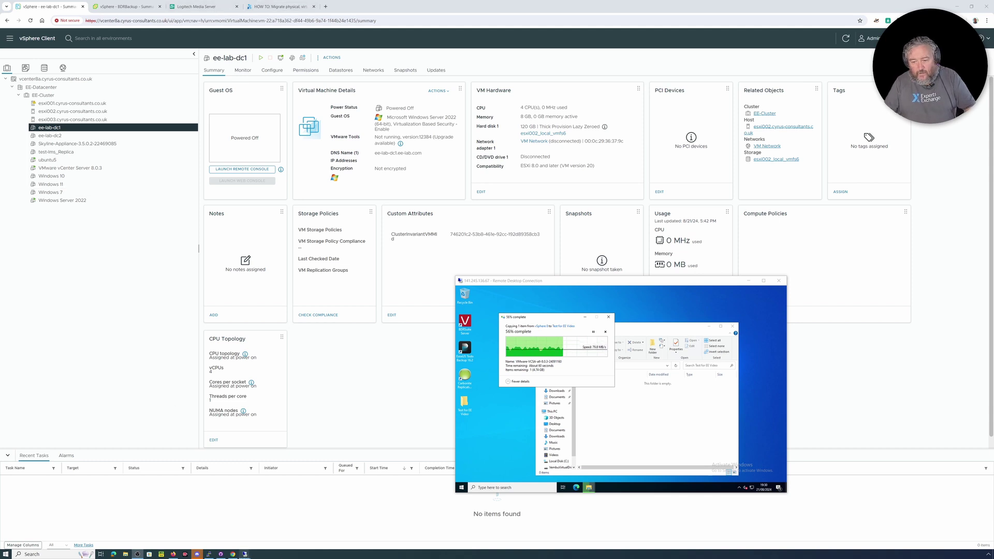
{"action": "mouse_move", "coordinate": [245, 554]}
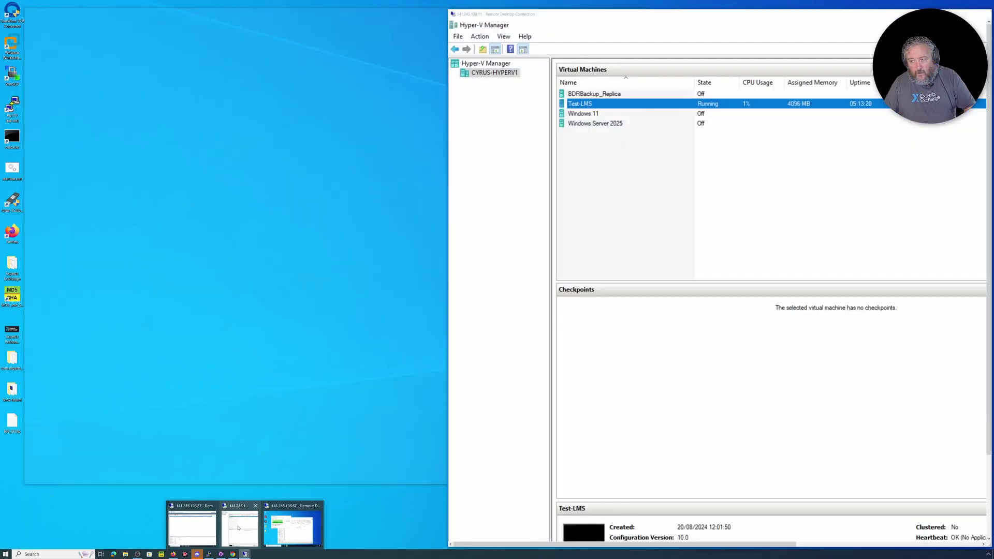
{"action": "left_click", "coordinate": [238, 528]}
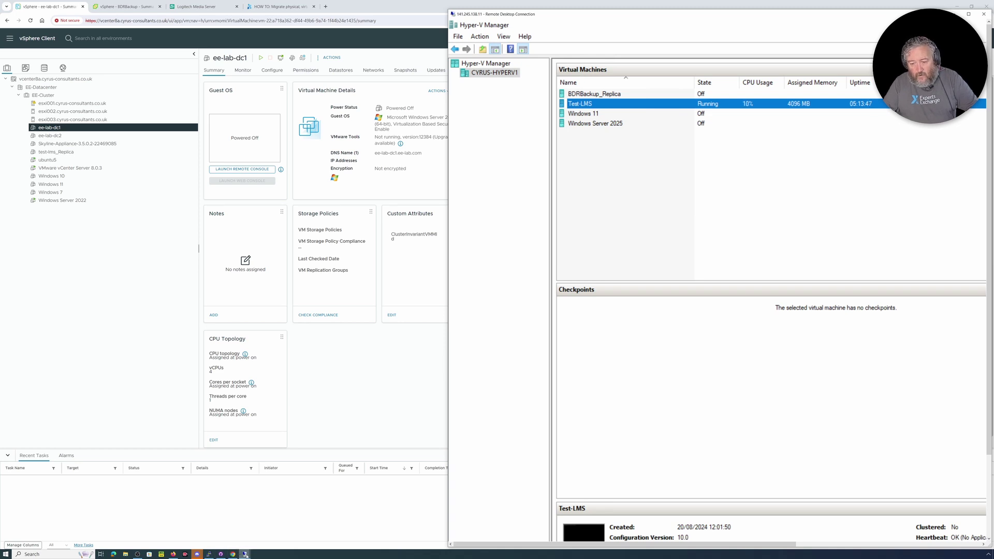
Return to the Carbonite Replication Console and look over the actions available for the test-lms1 migration job.
{"action": "left_click", "coordinate": [245, 555]}
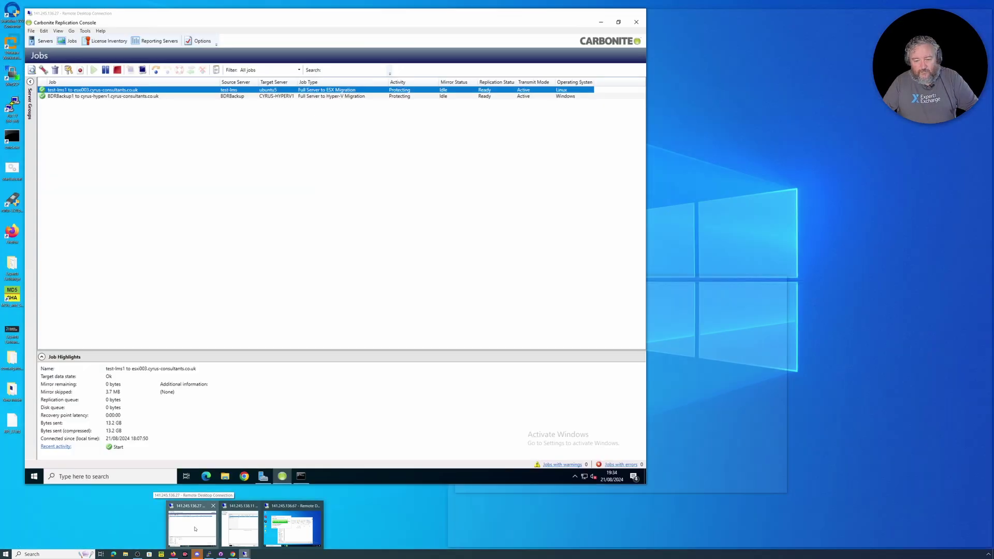
{"action": "left_click", "coordinate": [195, 528]}
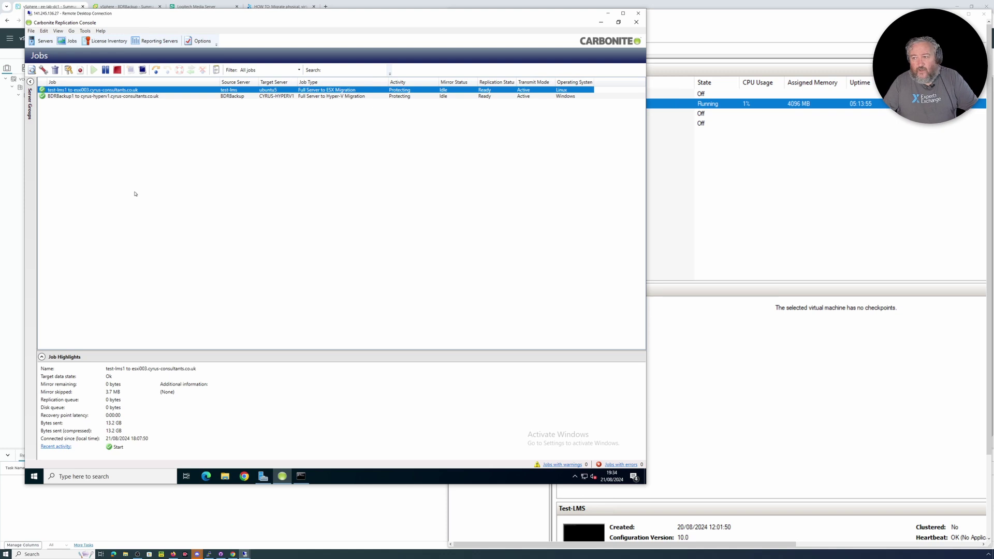
{"action": "right_click", "coordinate": [98, 93]}
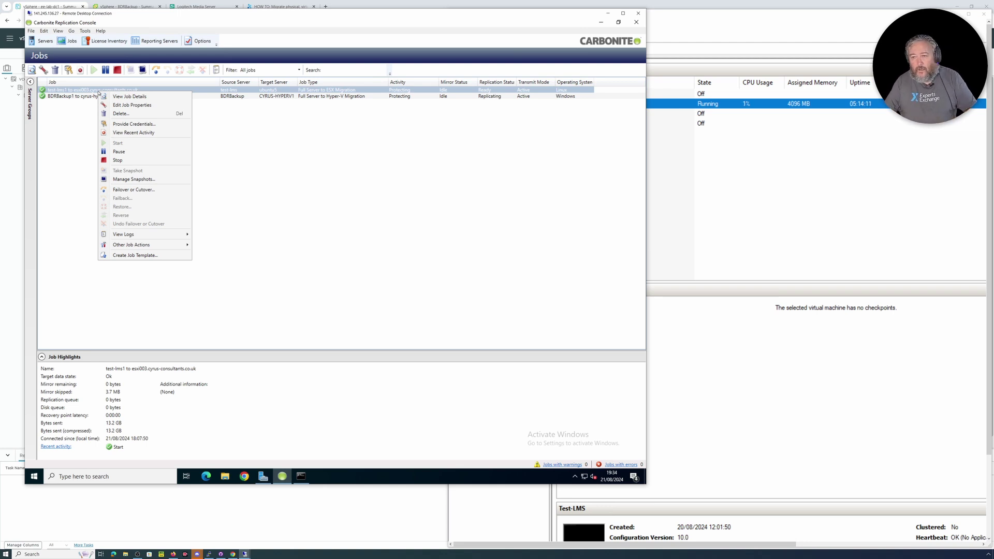
{"action": "left_click", "coordinate": [305, 164]}
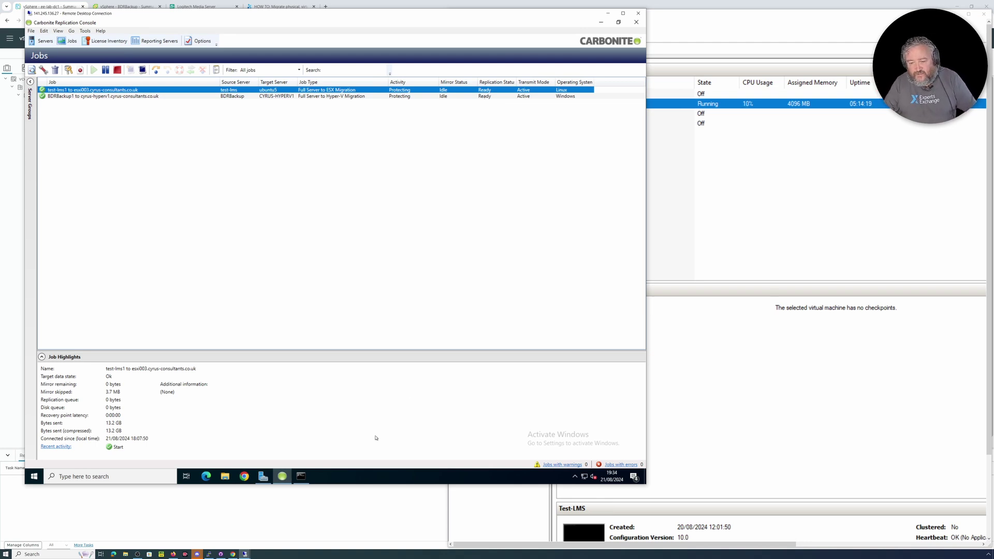
Switch to the BDRBackup remote desktop session and inspect the copied VMware VCSA disc image in the Test for EE Video folder.
{"action": "mouse_move", "coordinate": [246, 554]}
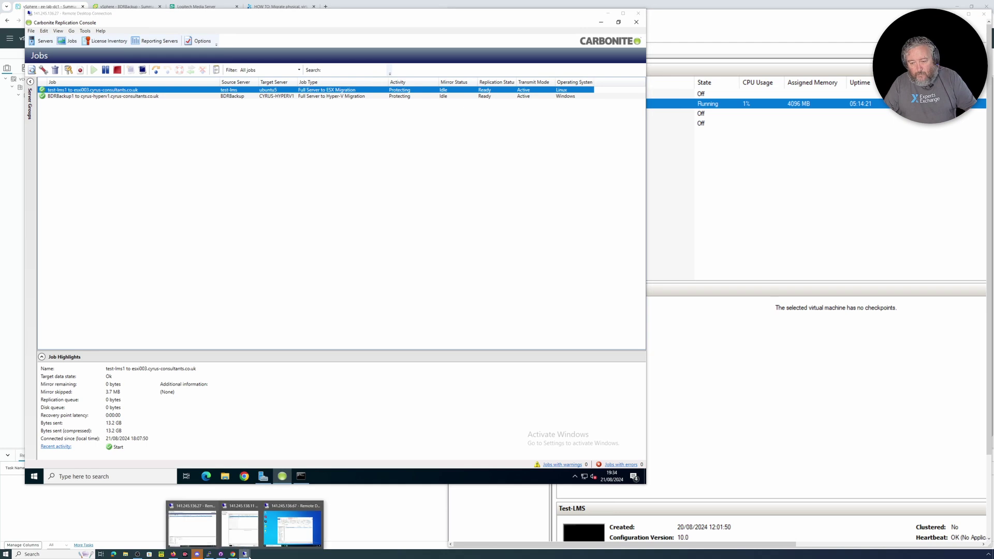
{"action": "left_click", "coordinate": [297, 534]}
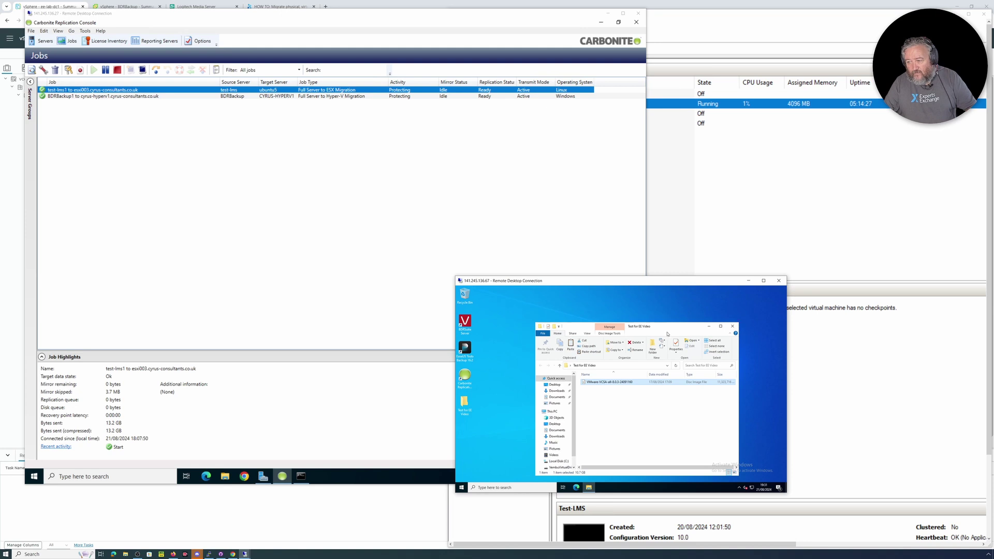
{"action": "left_click_drag", "start_coordinate": [668, 329], "coordinate": [656, 314]}
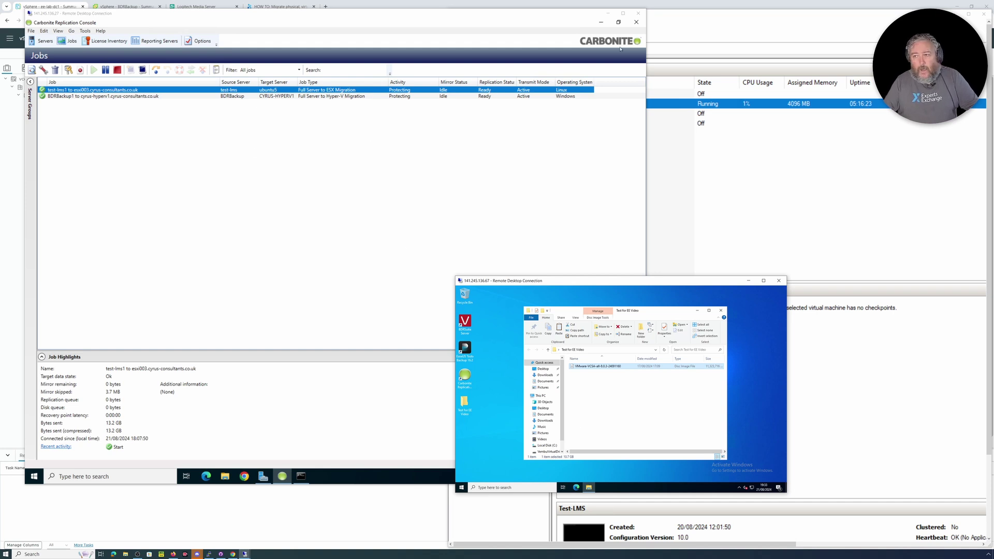
Switch to the CYRUS-HYPERV1 remote desktop session and look over the actions available for the Test-LMS virtual machine.
{"action": "left_click", "coordinate": [207, 6]}
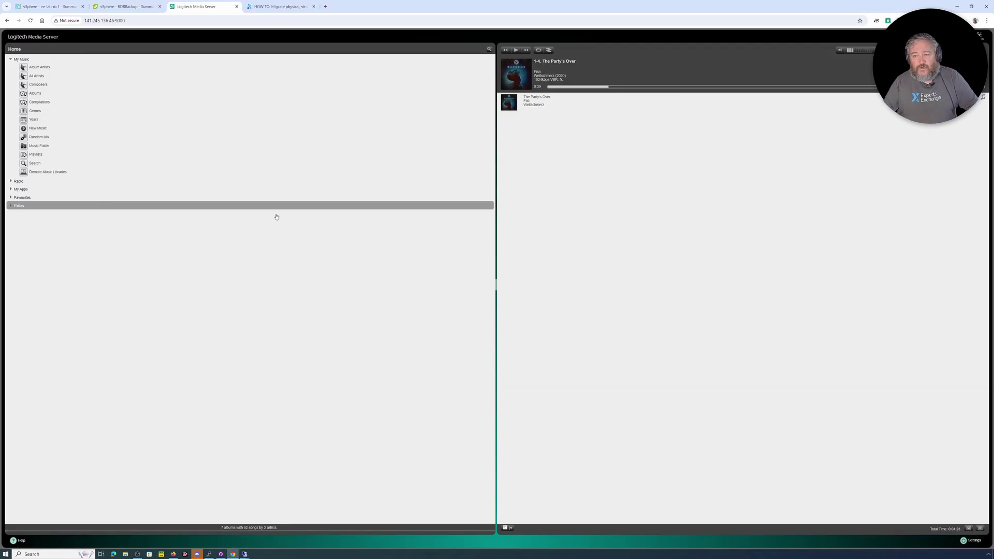
{"action": "mouse_move", "coordinate": [245, 555]}
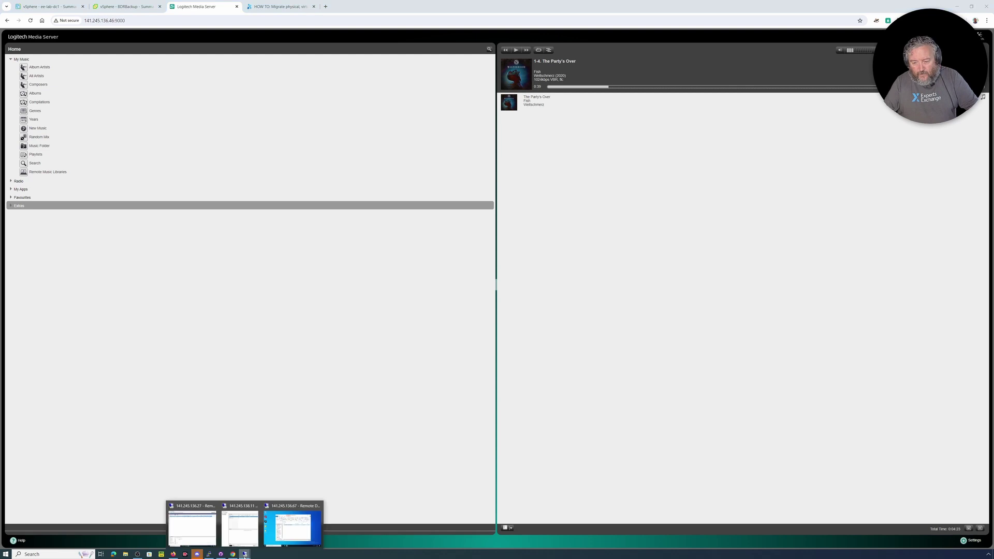
{"action": "left_click", "coordinate": [240, 527]}
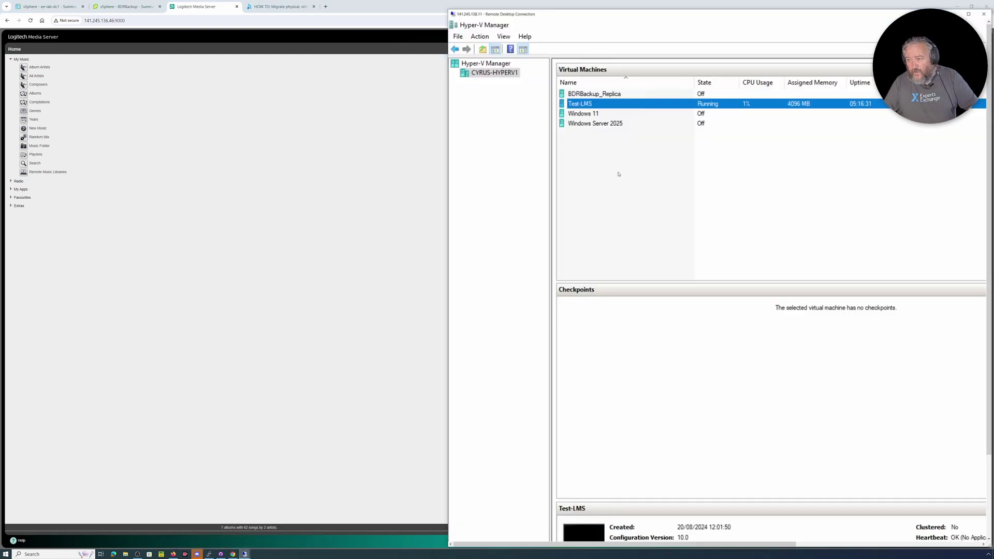
{"action": "left_click", "coordinate": [580, 104]}
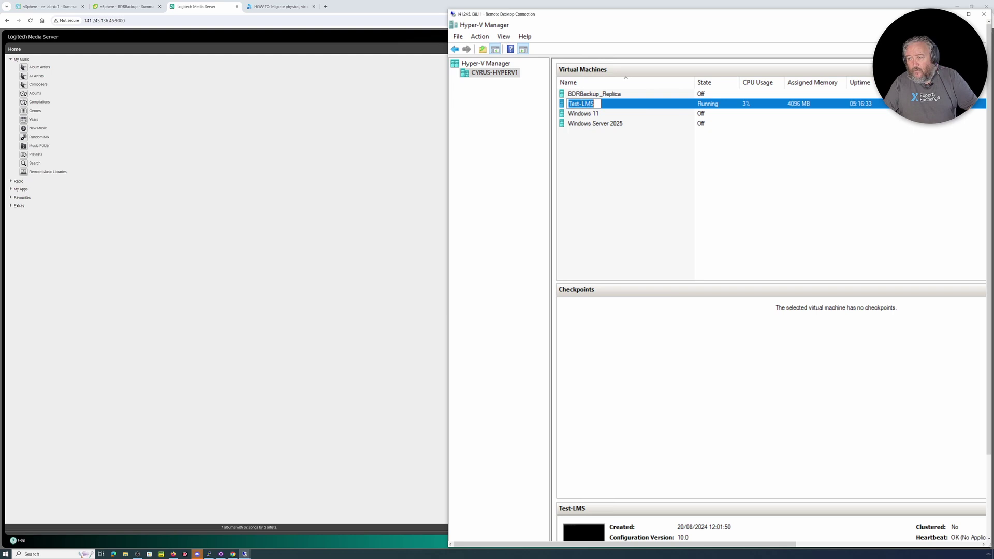
{"action": "left_click", "coordinate": [595, 123]}
{"action": "left_click", "coordinate": [588, 104]}
{"action": "right_click", "coordinate": [588, 105]}
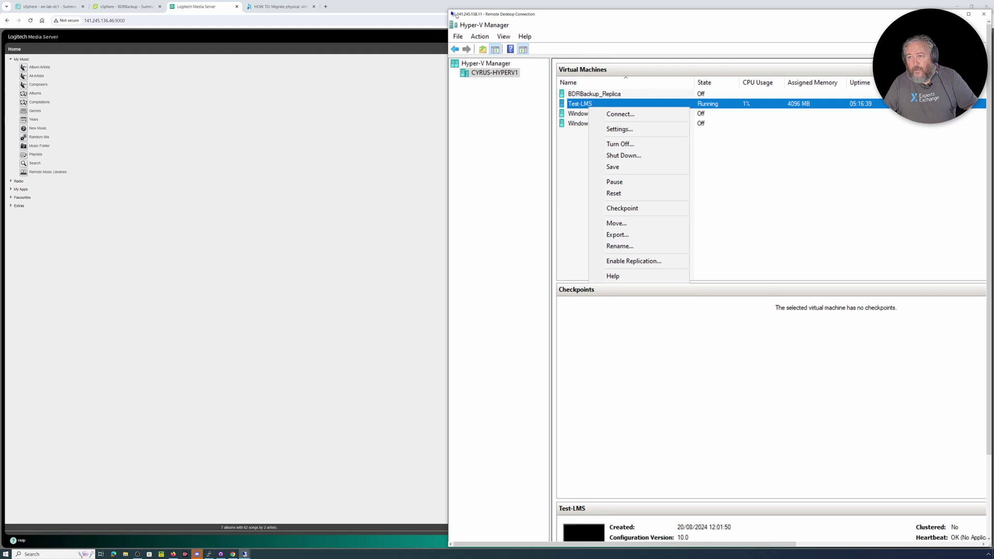
Reduce the zoom of the CYRUS-HYPERV1 remote session and bring up the Test-LMS virtual machine's console.
{"action": "left_click", "coordinate": [453, 14]}
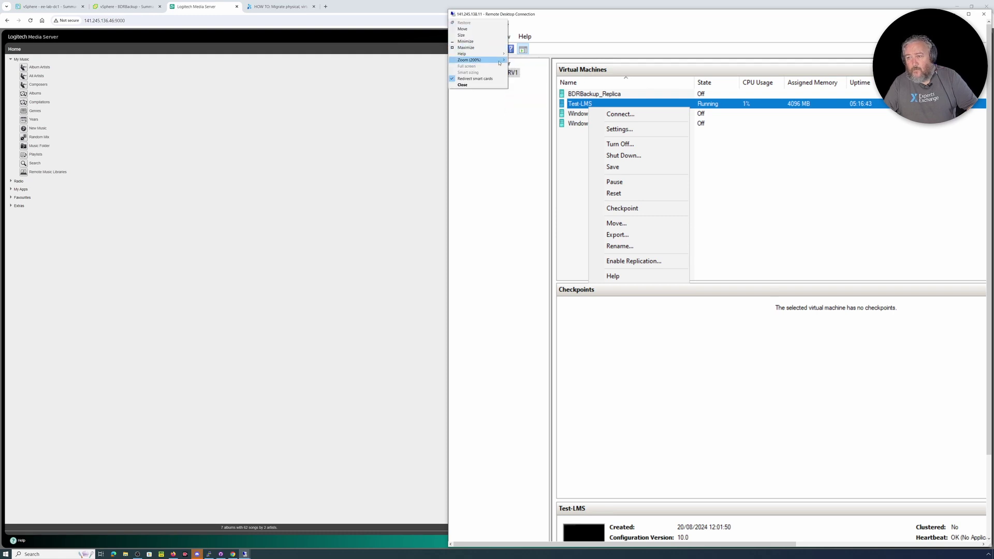
{"action": "left_click", "coordinate": [519, 63]}
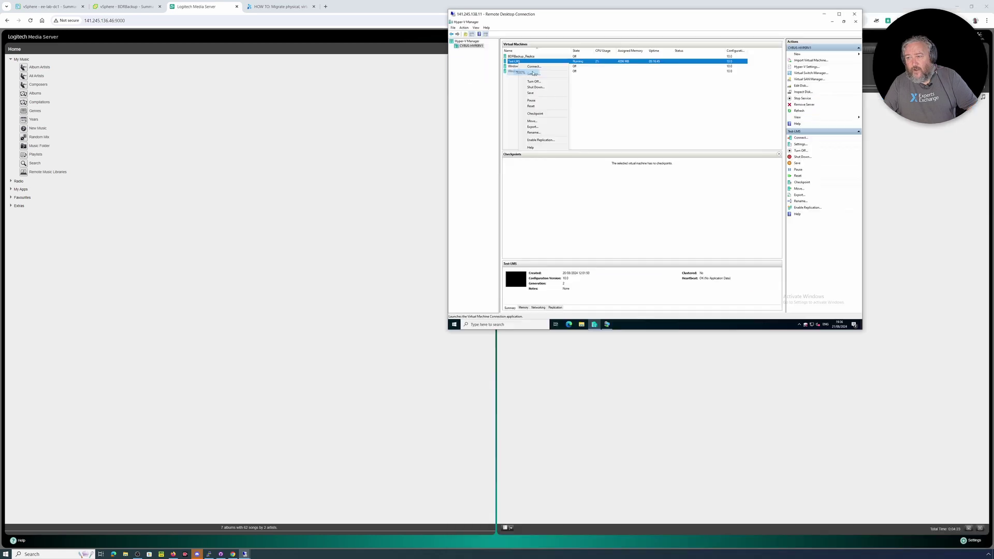
{"action": "left_click", "coordinate": [607, 324]}
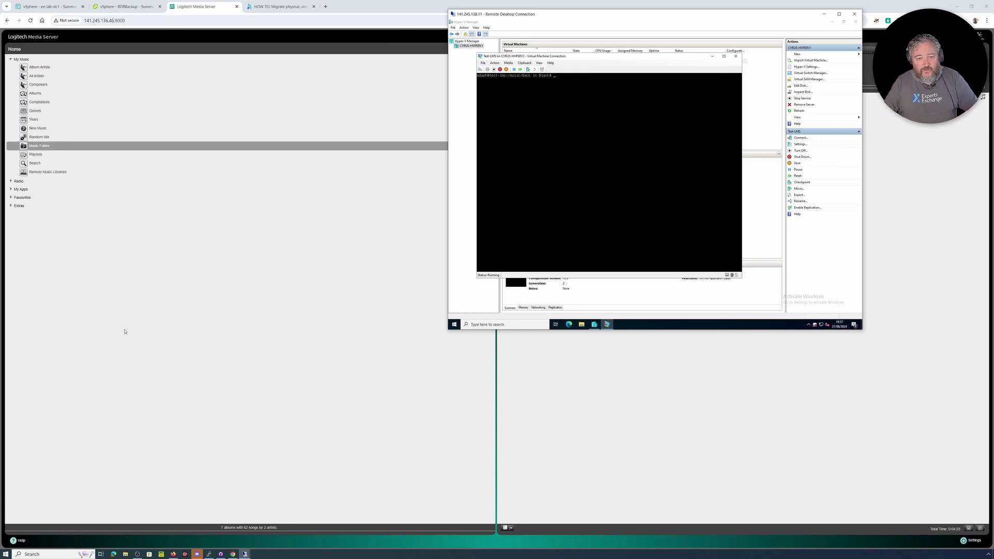
In the Logitech Media Server settings, rescan the media library for new and changed files and view the scan details.
{"action": "left_click", "coordinate": [972, 539]}
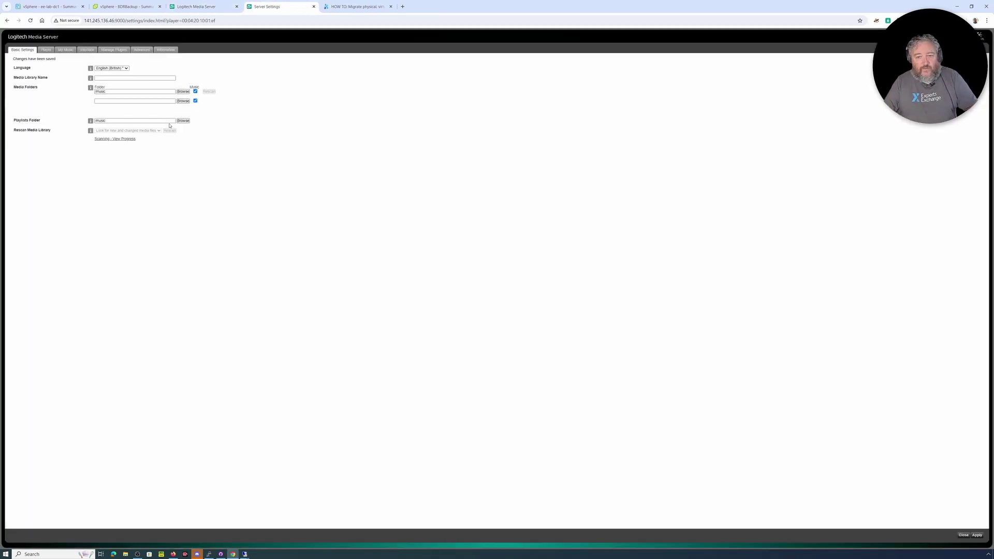
{"action": "left_click", "coordinate": [117, 139]}
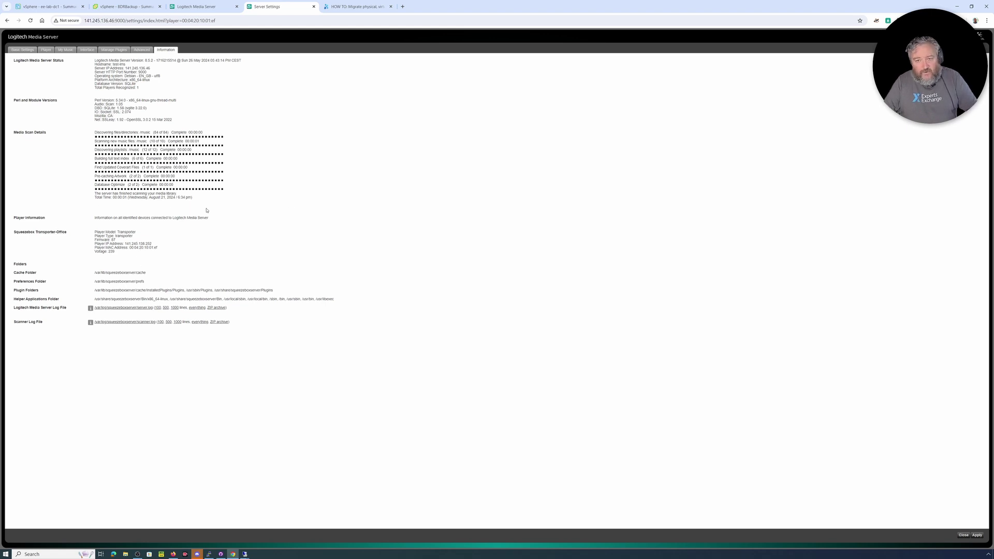
{"action": "left_click", "coordinate": [199, 6]}
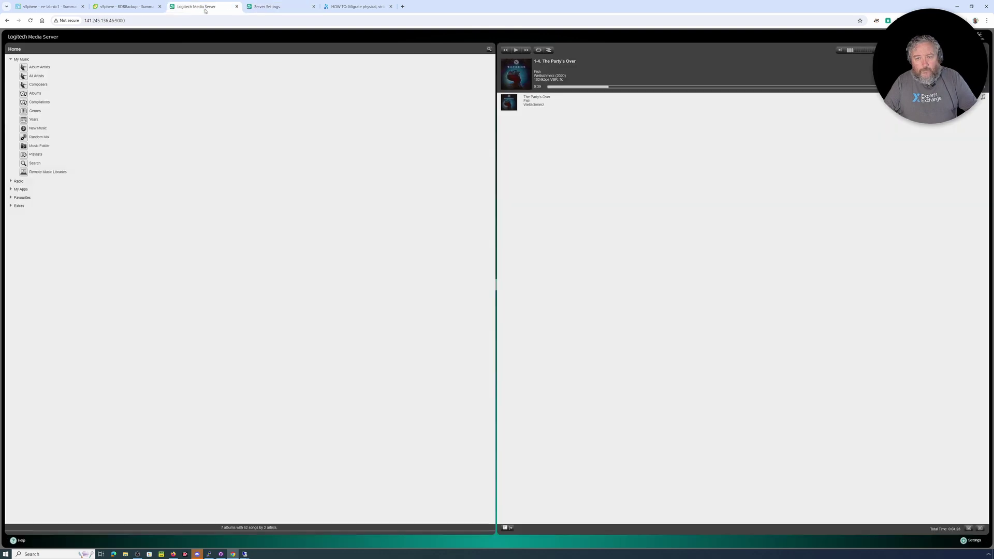
{"action": "left_click", "coordinate": [267, 7]}
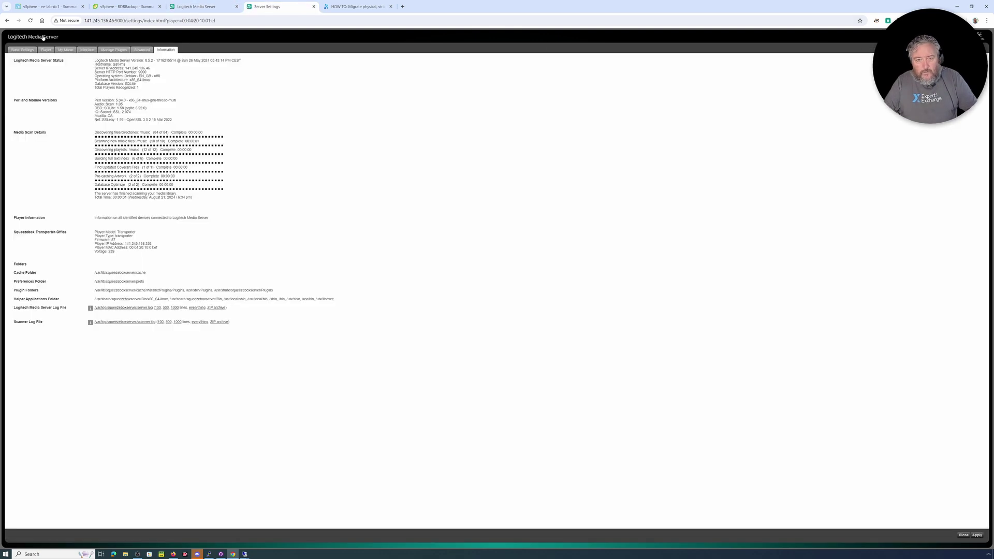
{"action": "left_click", "coordinate": [30, 20]}
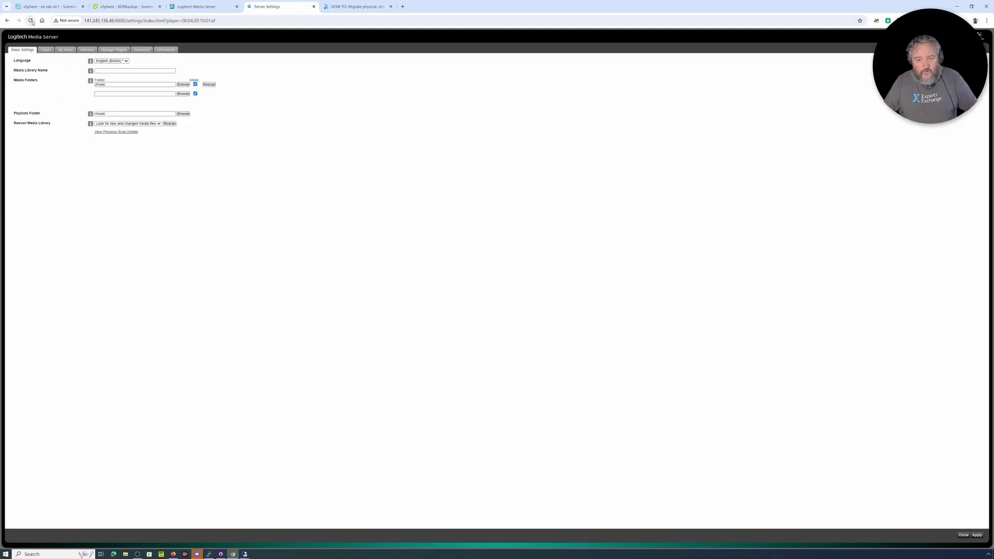
{"action": "left_click", "coordinate": [105, 132]}
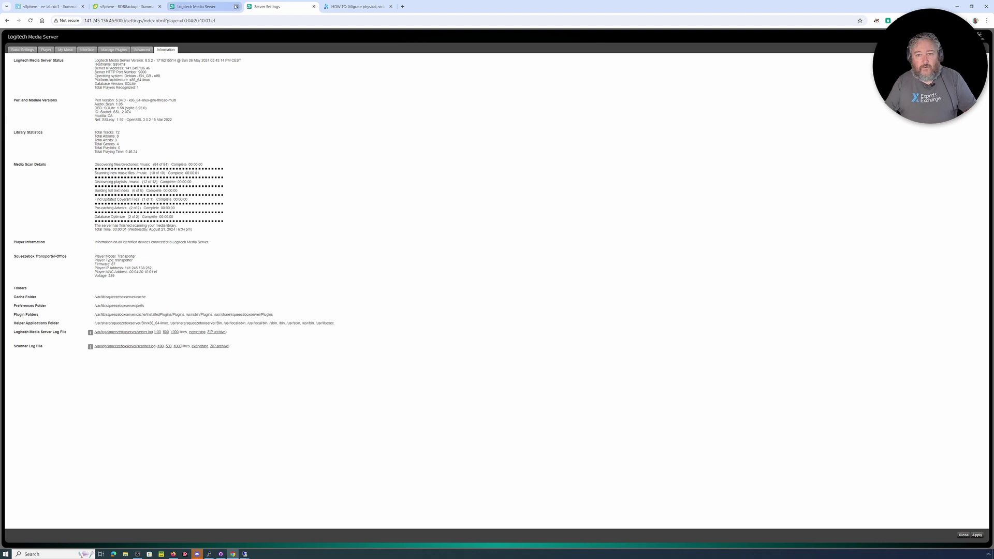
Return to the Logitech Media Server page and play the track Back In Black from the new AC/DC album.
{"action": "left_click", "coordinate": [202, 6]}
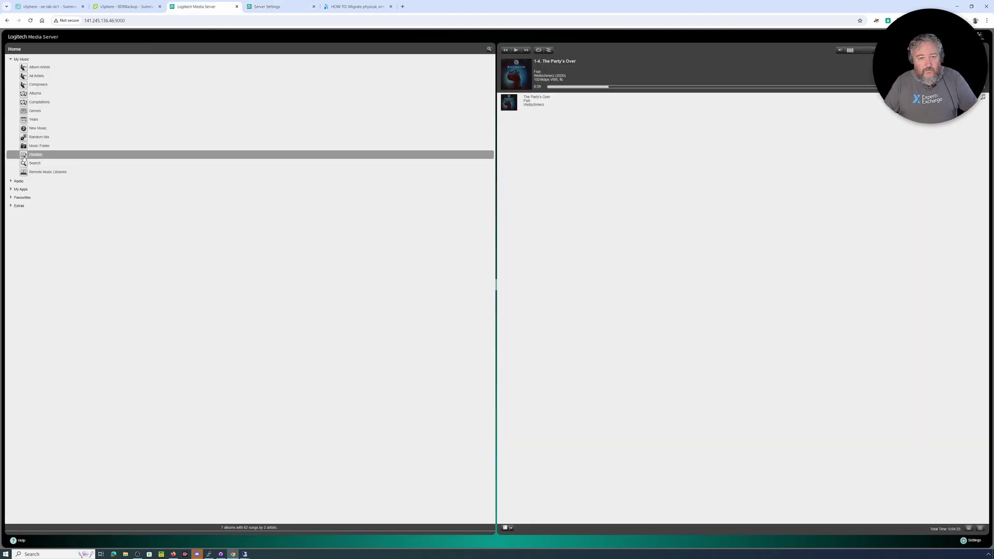
{"action": "left_click", "coordinate": [36, 128]}
{"action": "left_click", "coordinate": [47, 68]}
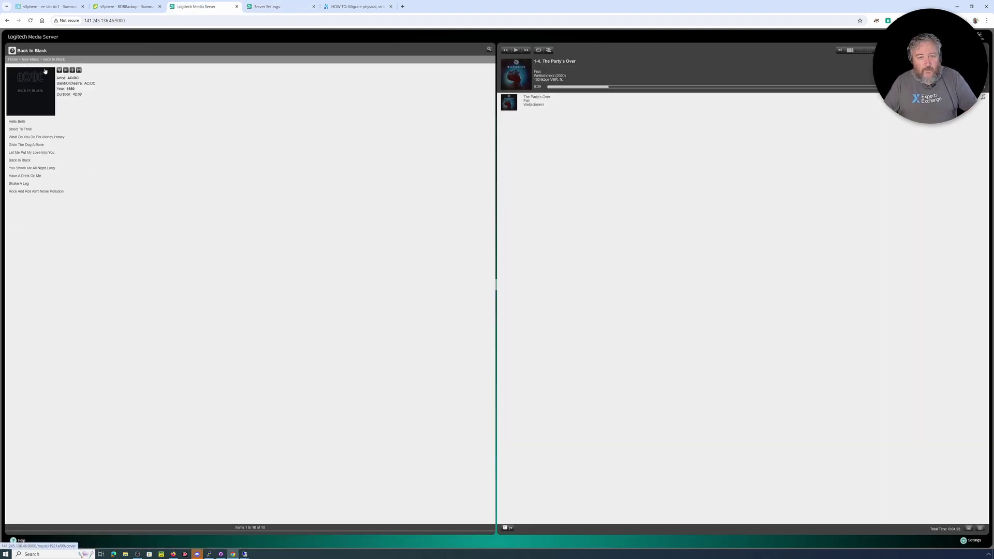
{"action": "left_click", "coordinate": [25, 159]}
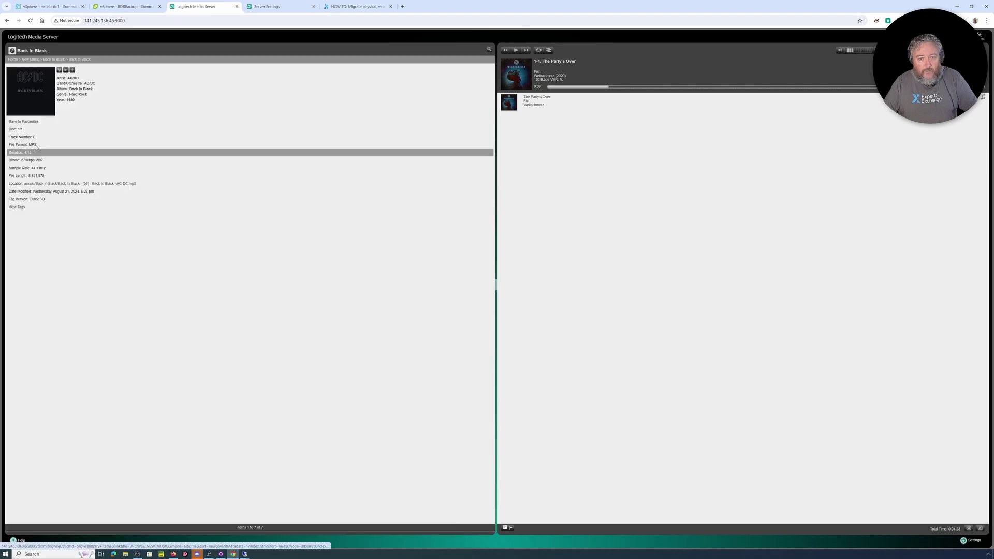
{"action": "left_click", "coordinate": [66, 71]}
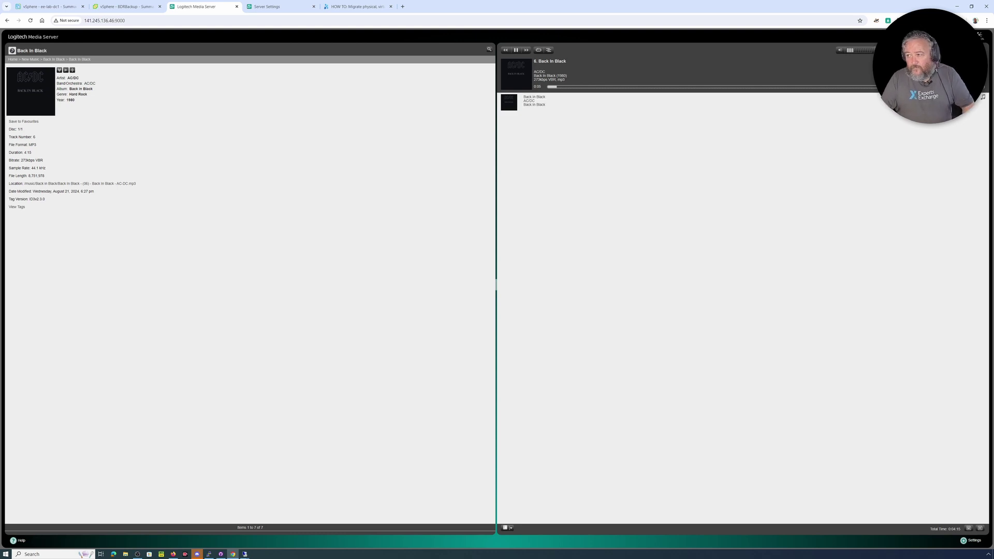
Adjust the playback volume of Back In Black and pause the track.
{"action": "left_click", "coordinate": [842, 51]}
{"action": "left_click", "coordinate": [843, 51]}
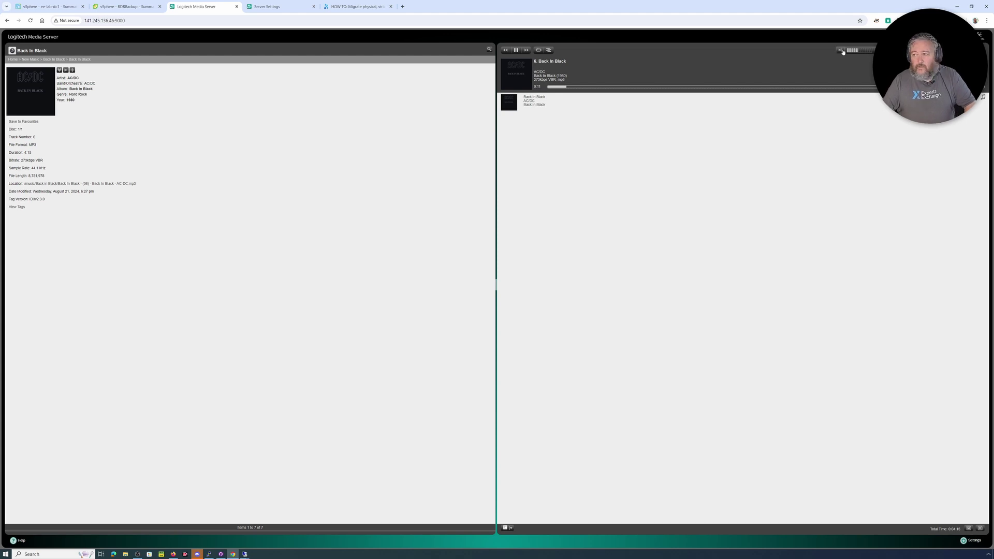
{"action": "left_click", "coordinate": [843, 52]}
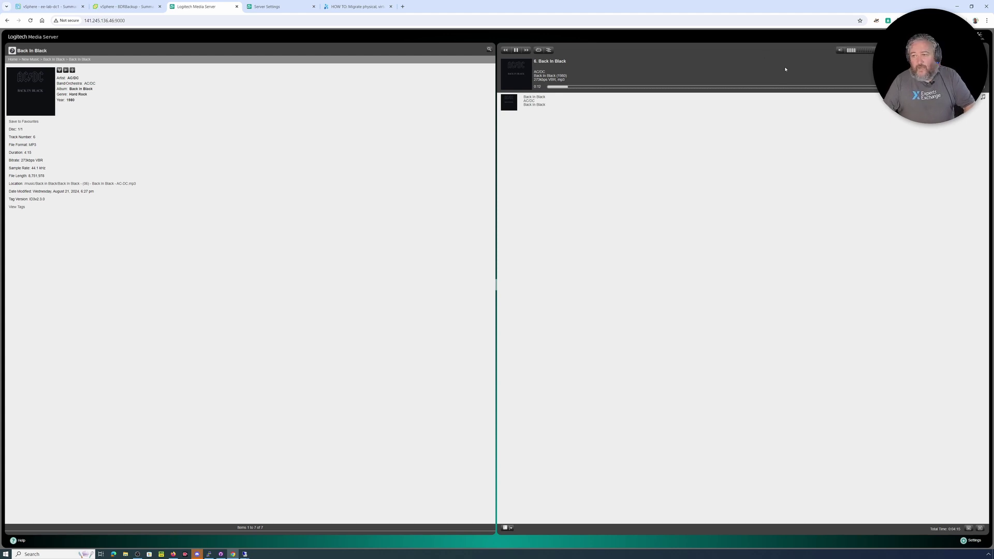
{"action": "left_click", "coordinate": [515, 50]}
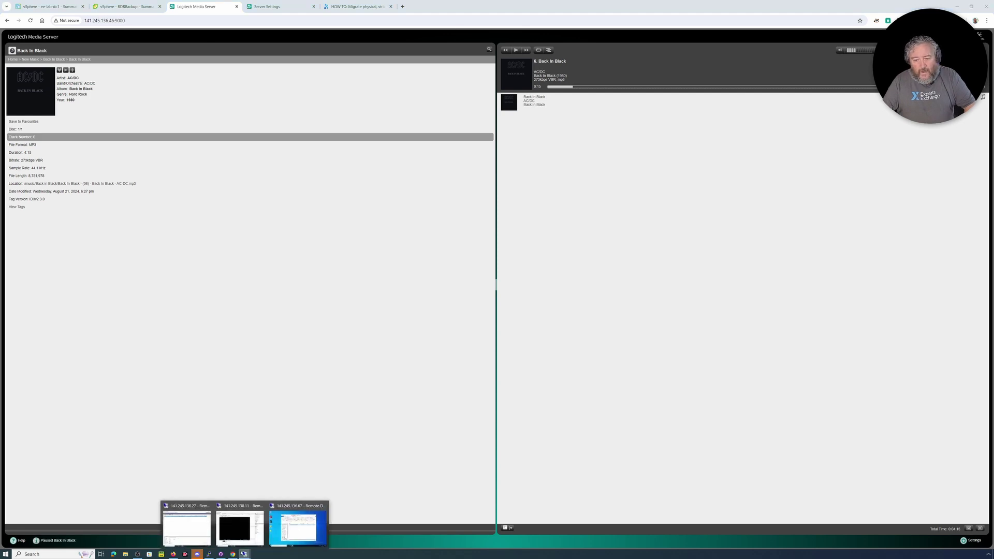
In the Carbonite Replication Console, cut over the test-lms1 migration job to live data, applying data in the target queues before cutover.
{"action": "mouse_move", "coordinate": [245, 554]}
{"action": "left_click", "coordinate": [182, 521]}
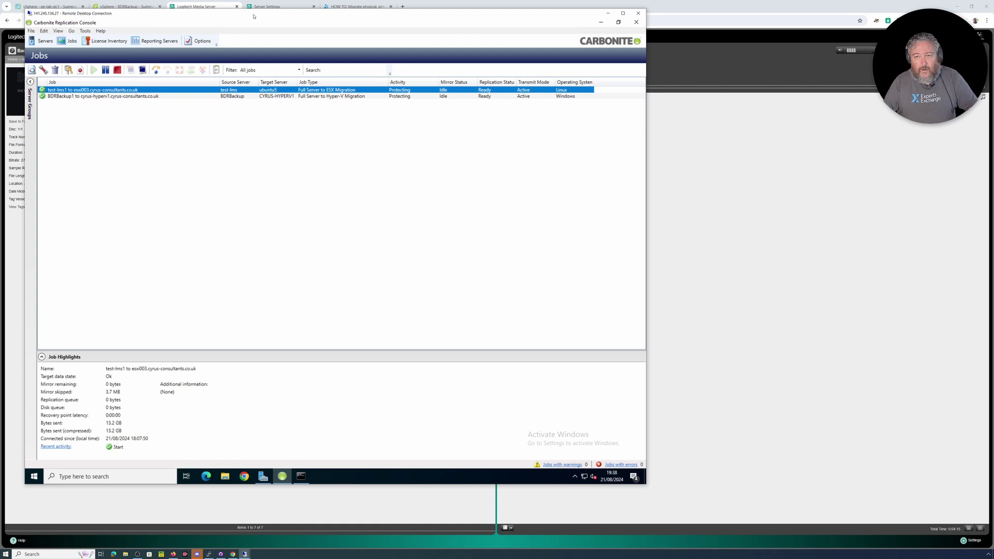
{"action": "left_click_drag", "start_coordinate": [253, 16], "coordinate": [340, 19]}
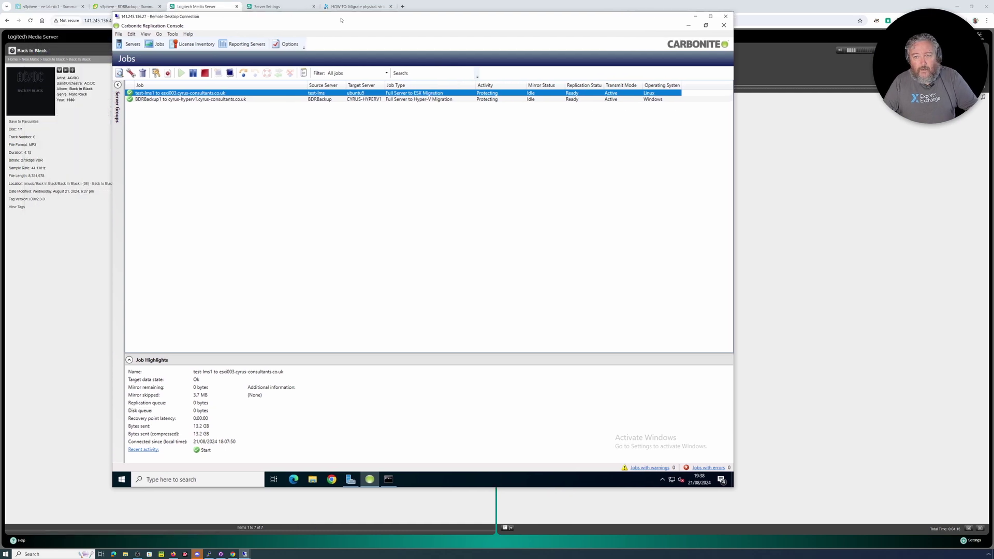
{"action": "right_click", "coordinate": [200, 94]}
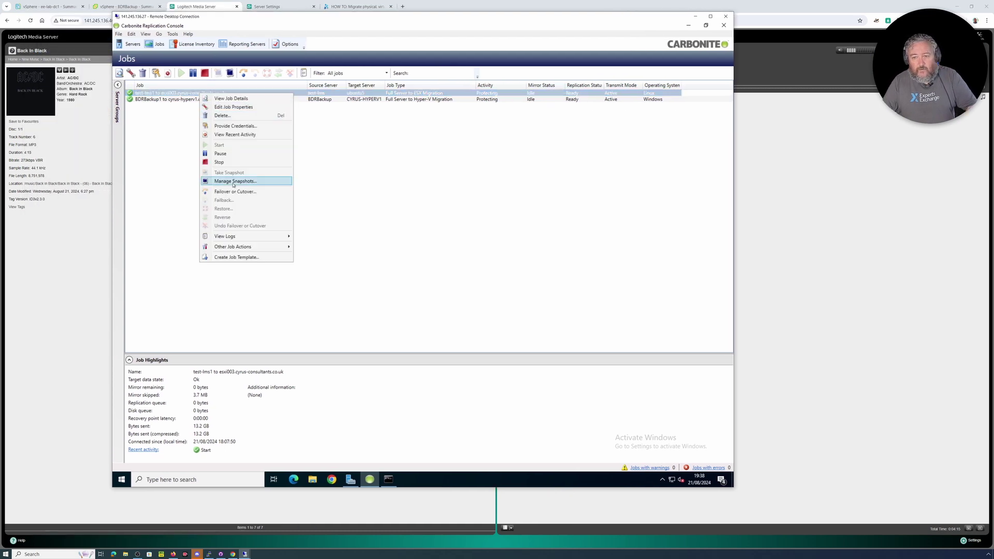
{"action": "left_click", "coordinate": [244, 74]}
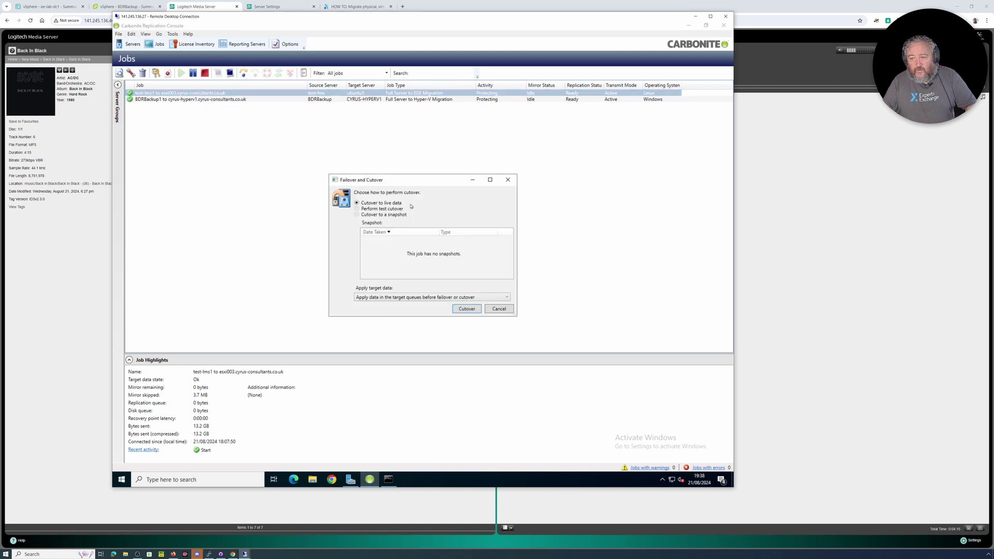
{"action": "left_click", "coordinate": [458, 309]}
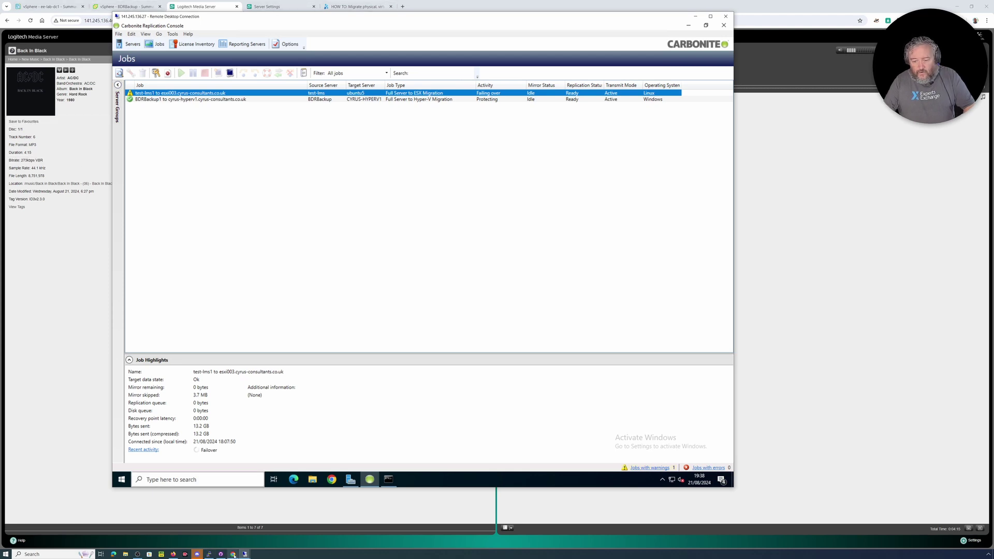
Bring the BDRBackup and CYRUS-HYPERV1 remote sessions forward and close the Test-LMS virtual machine console.
{"action": "mouse_move", "coordinate": [245, 554]}
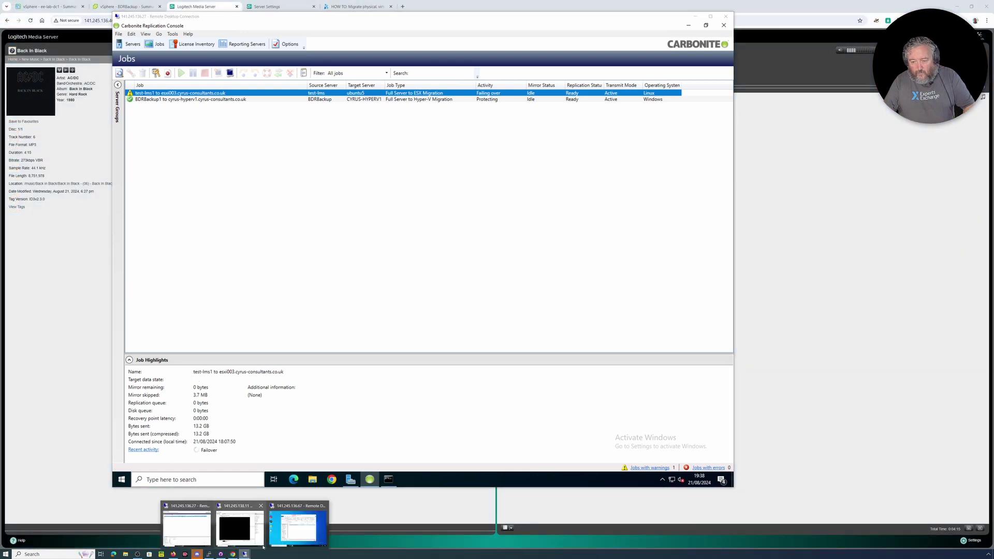
{"action": "left_click", "coordinate": [286, 532]}
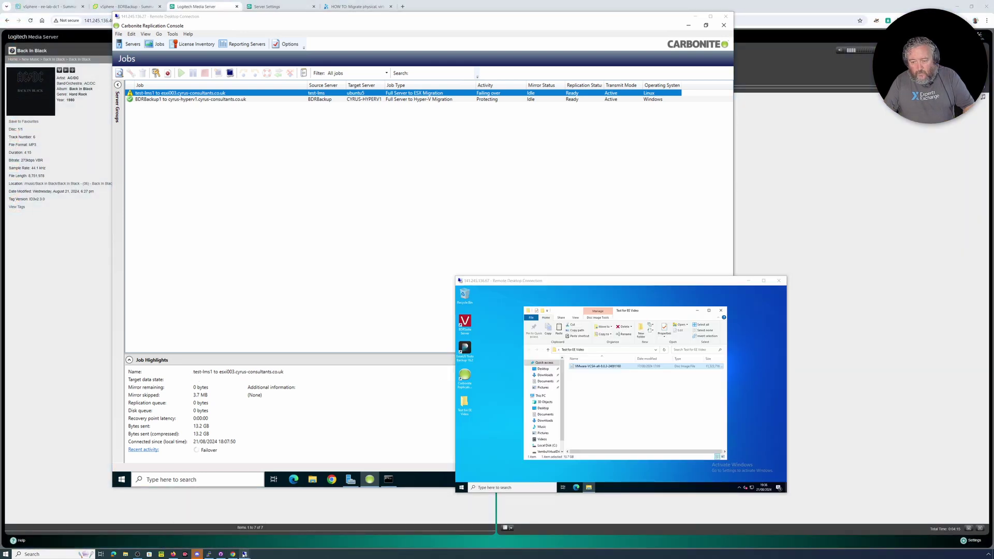
{"action": "mouse_move", "coordinate": [244, 552]}
{"action": "left_click", "coordinate": [239, 528]}
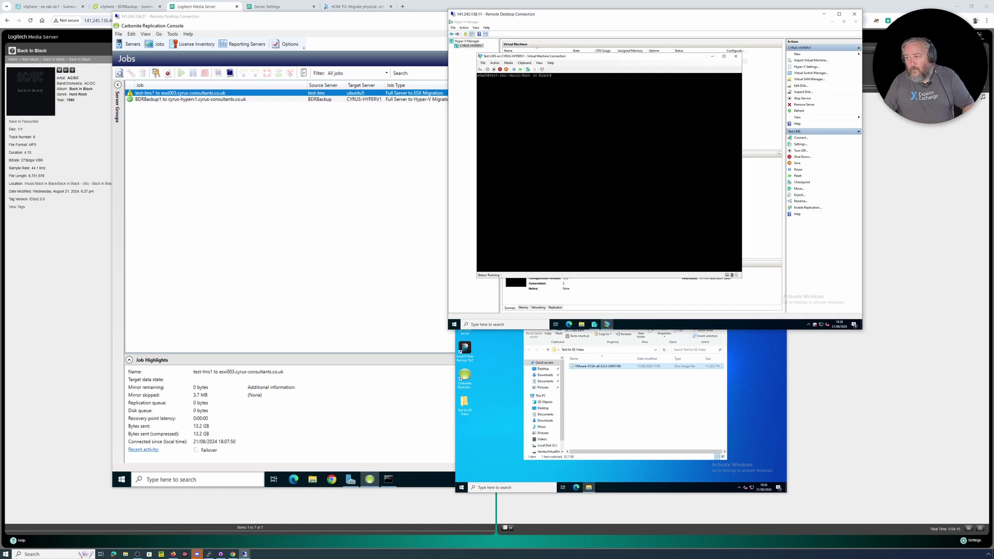
{"action": "left_click", "coordinate": [735, 56]}
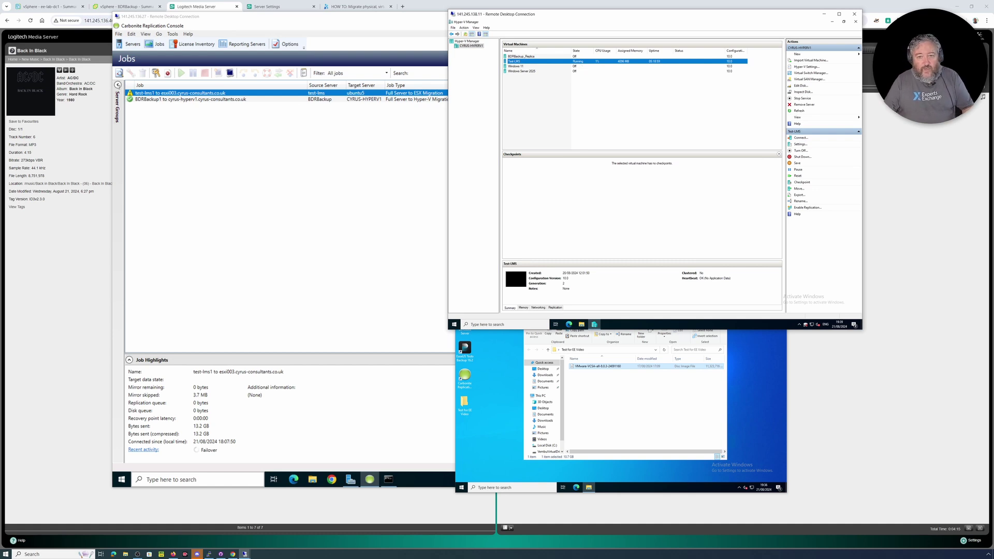
Switch to the vSphere Client and bring the Hyper-V Manager, Carbonite and BDRBackup remote sessions in front of it to monitor the failover.
{"action": "left_click", "coordinate": [47, 6]}
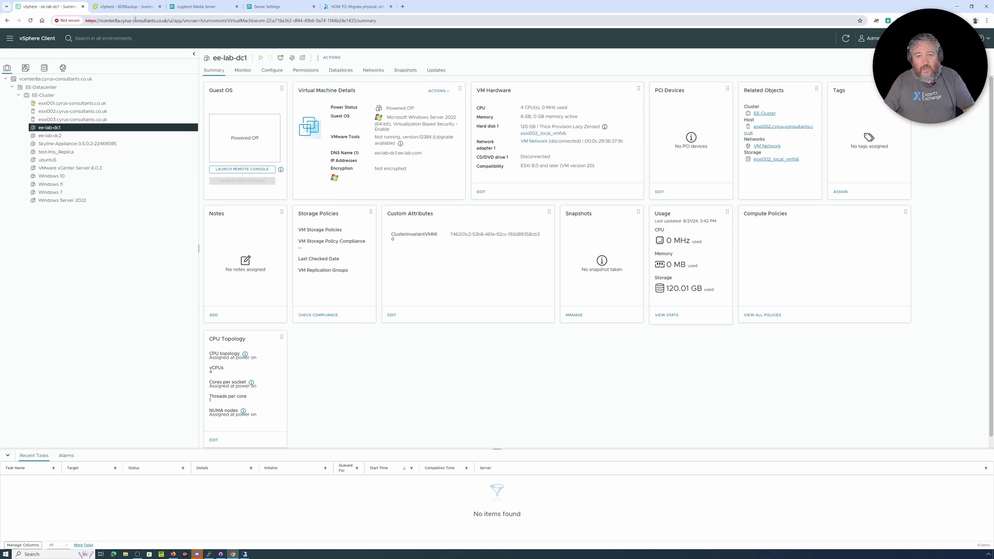
{"action": "left_click", "coordinate": [244, 553]}
{"action": "mouse_move", "coordinate": [243, 553]}
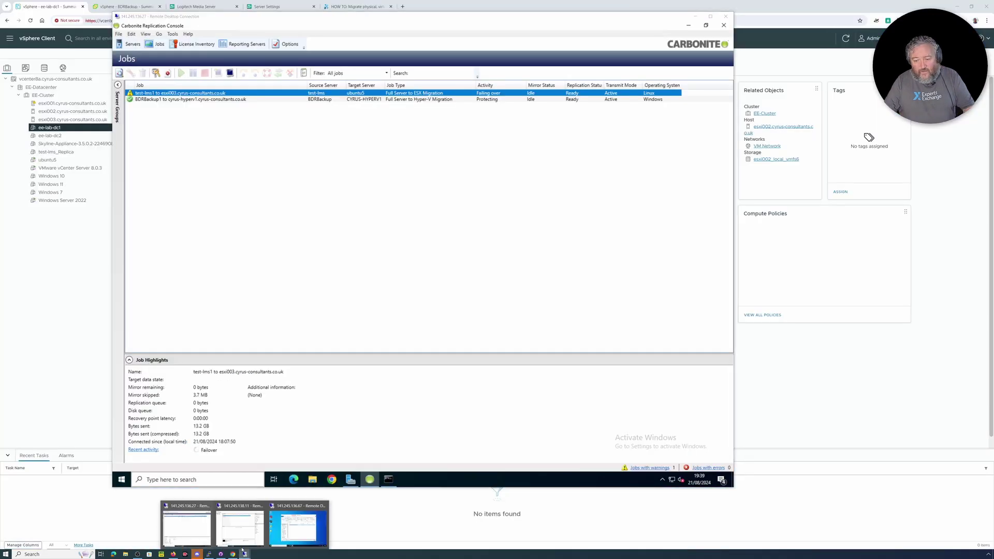
{"action": "left_click", "coordinate": [247, 529]}
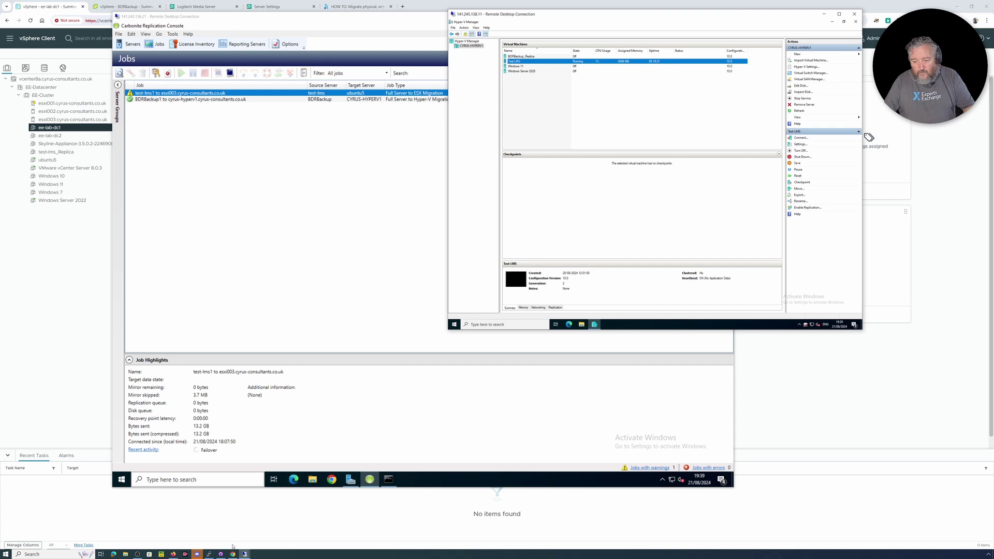
{"action": "mouse_move", "coordinate": [245, 554]}
{"action": "left_click", "coordinate": [204, 534]}
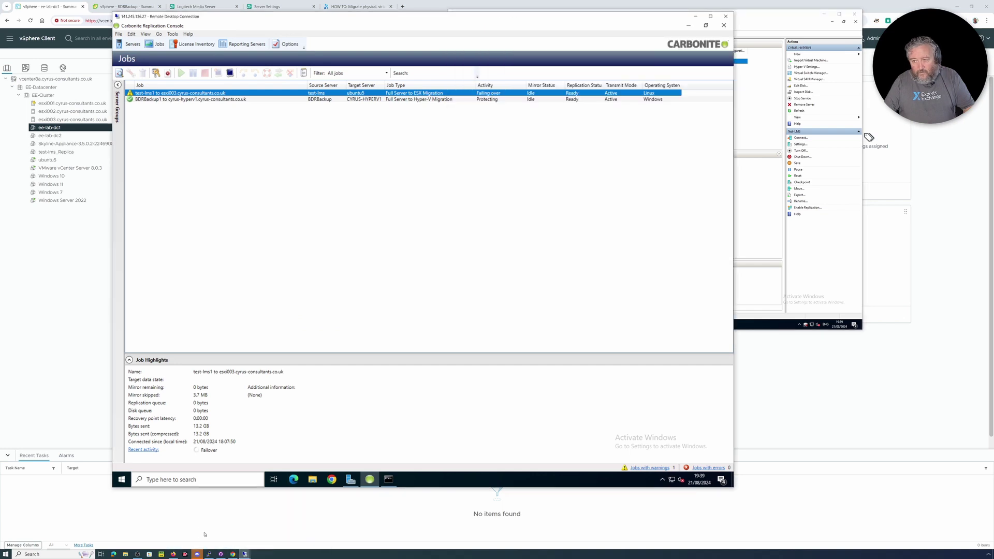
{"action": "left_click", "coordinate": [274, 535]}
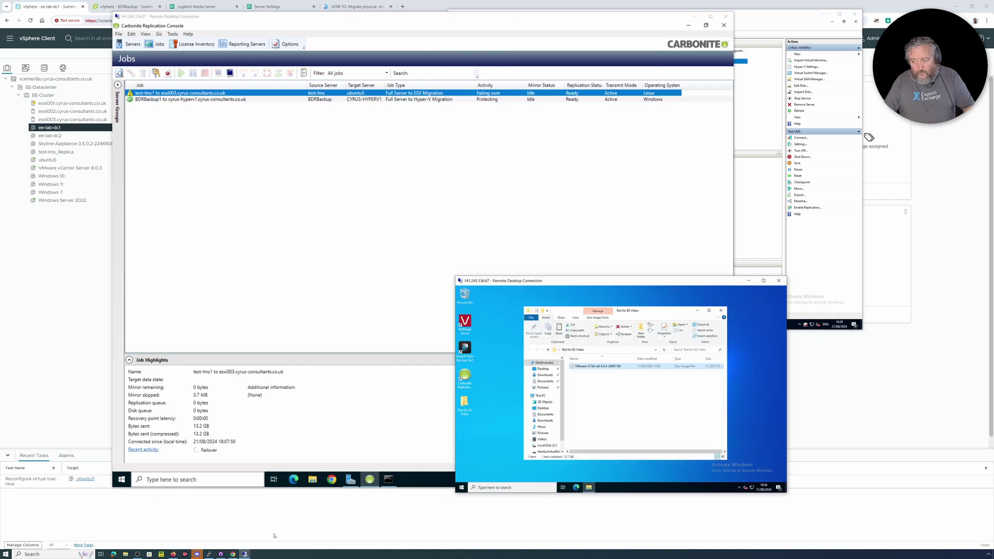
In the Carbonite Replication Console, cut over the BDRBackup1 migration job to live data, applying data in the target queues before cutover.
{"action": "left_click", "coordinate": [244, 531]}
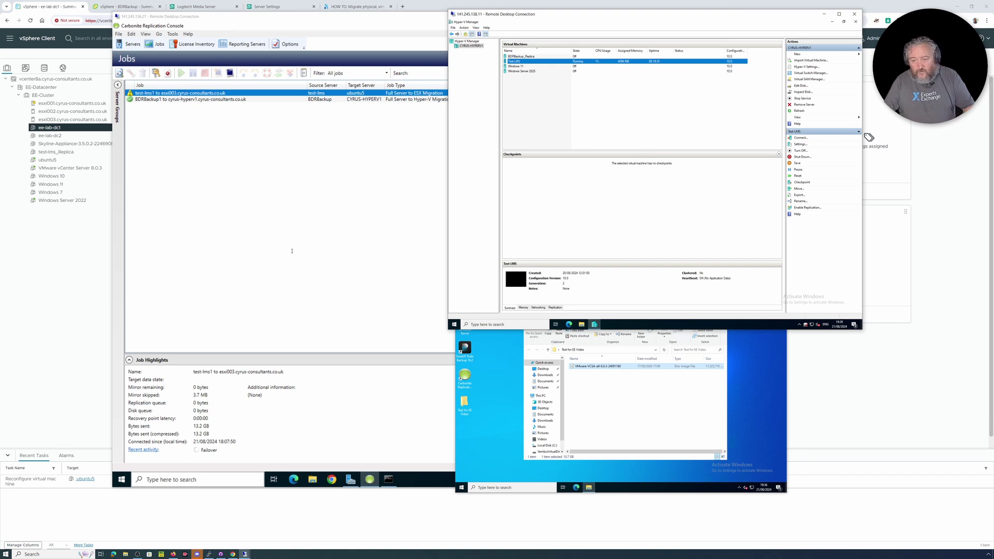
{"action": "left_click", "coordinate": [306, 185]}
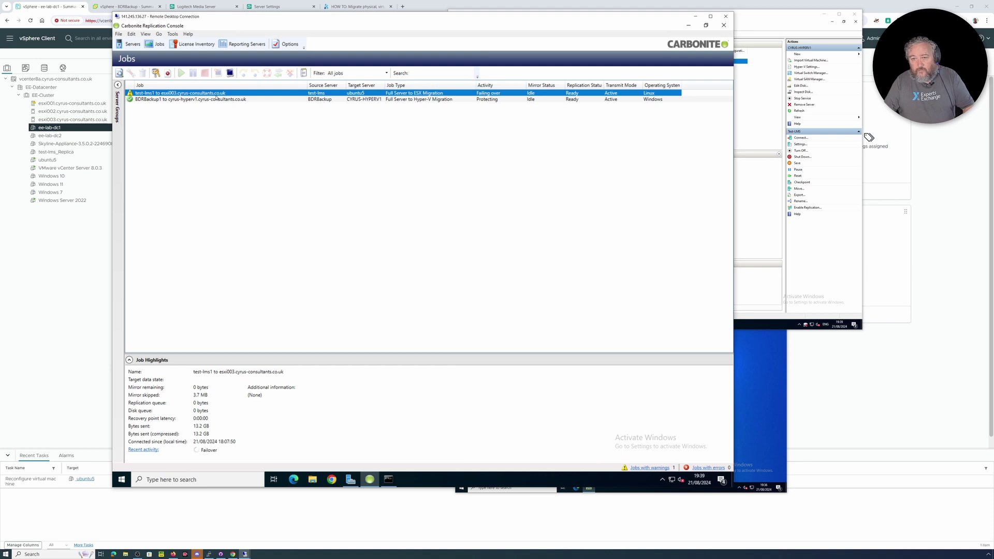
{"action": "left_click", "coordinate": [196, 100]}
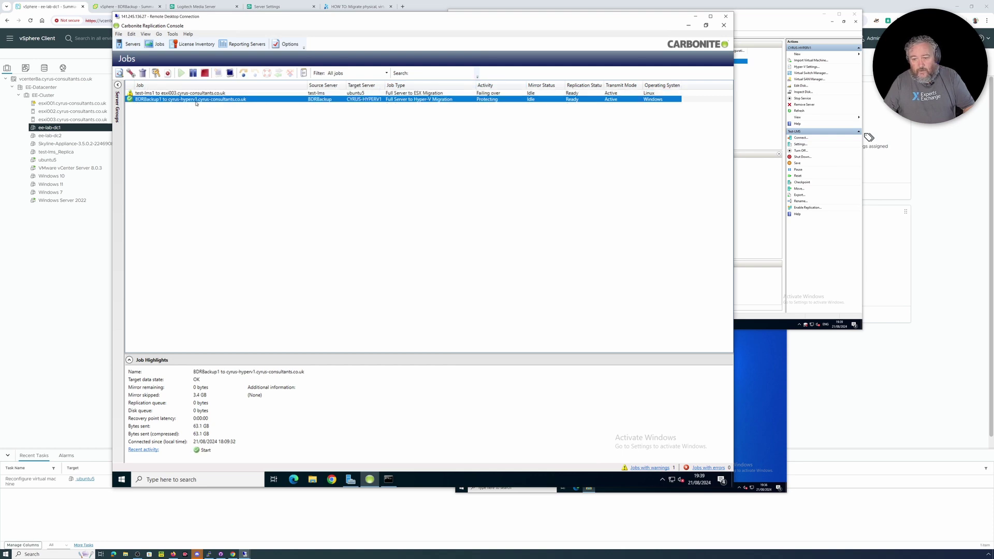
{"action": "right_click", "coordinate": [196, 103]}
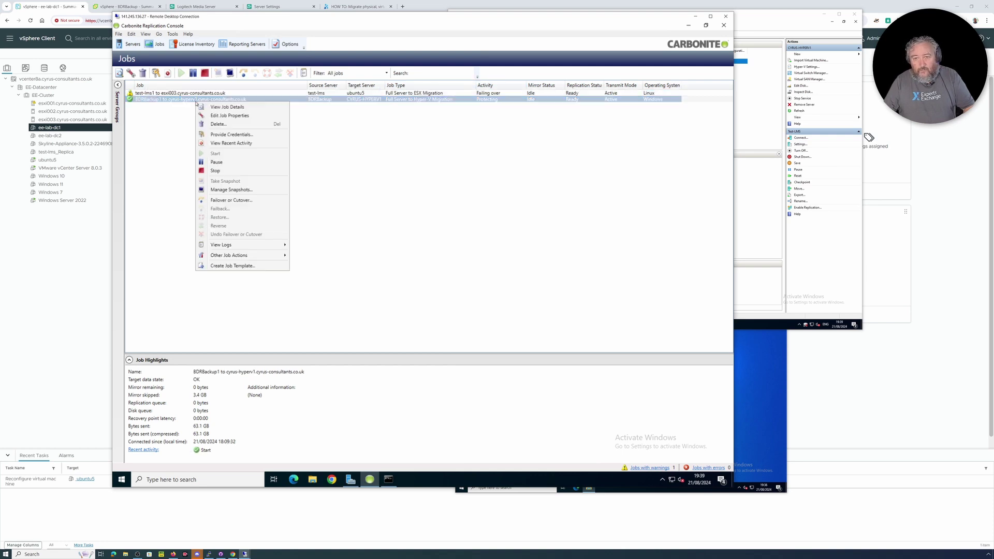
{"action": "left_click", "coordinate": [231, 201]}
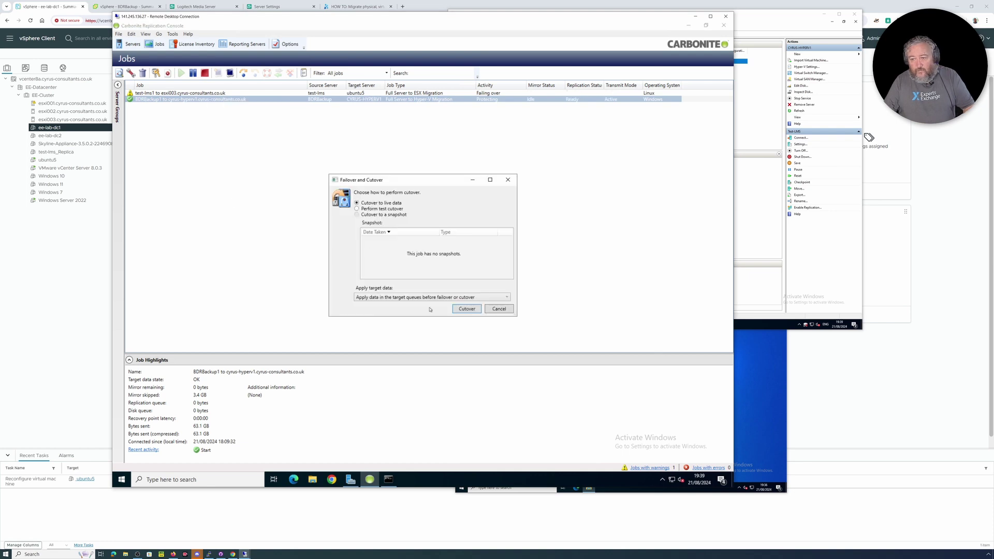
{"action": "left_click", "coordinate": [468, 310]}
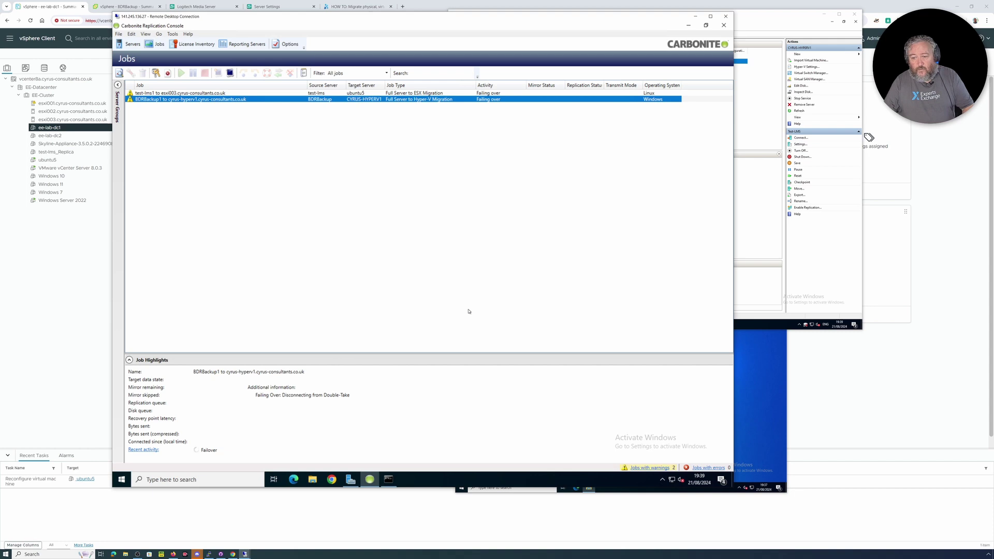
Check the failover details of the test-lms1 and BDRBackup1 jobs and bring the CYRUS-HYPERV1 Hyper-V Manager session forward.
{"action": "left_click", "coordinate": [303, 95]}
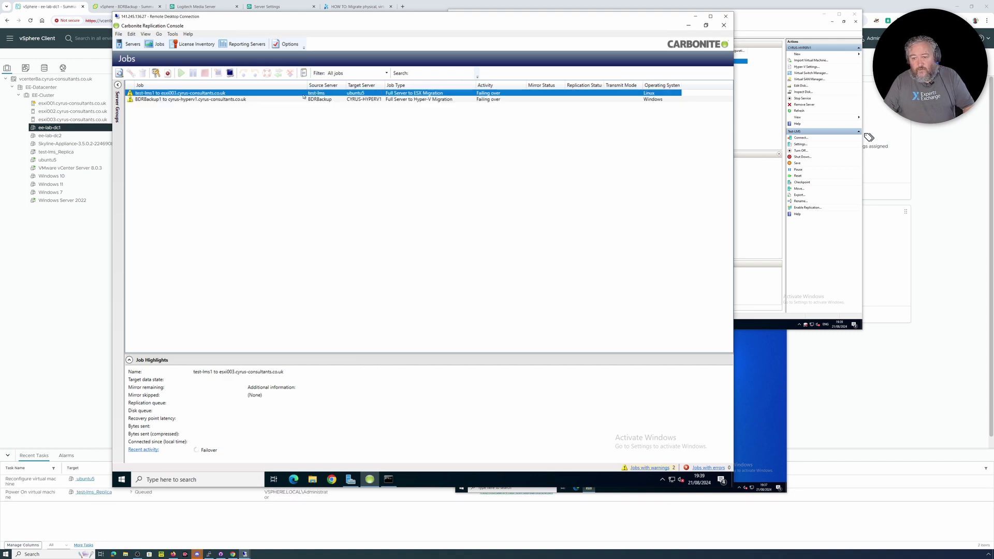
{"action": "left_click", "coordinate": [303, 101]}
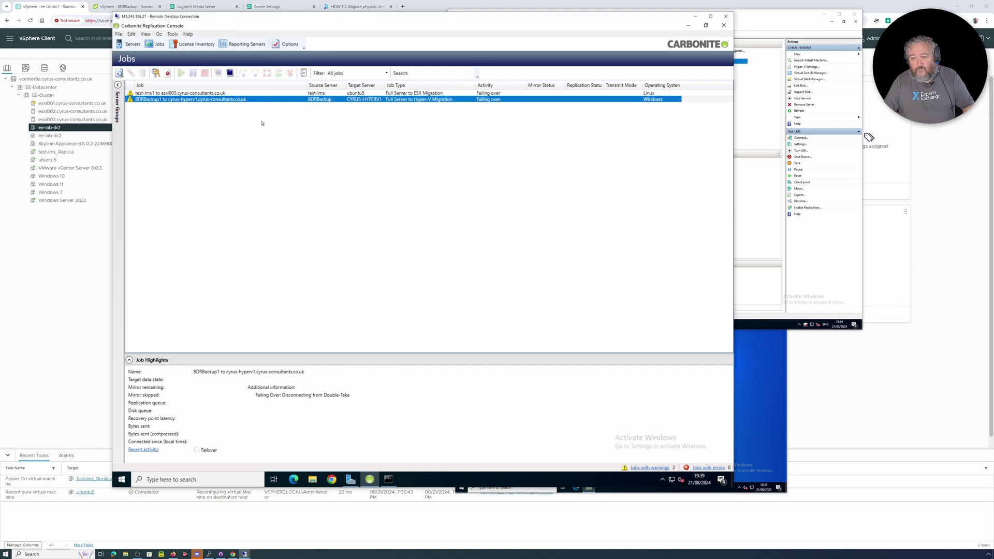
{"action": "left_click", "coordinate": [759, 104]}
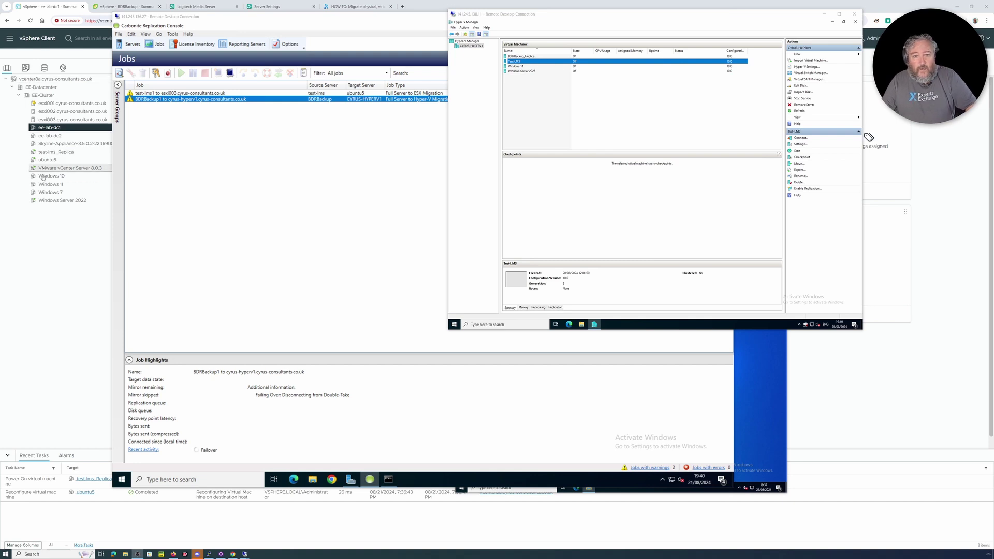
Switch to the vSphere Client, view the summary of the test-lms_Replica virtual machine and refresh it.
{"action": "left_click", "coordinate": [58, 152]}
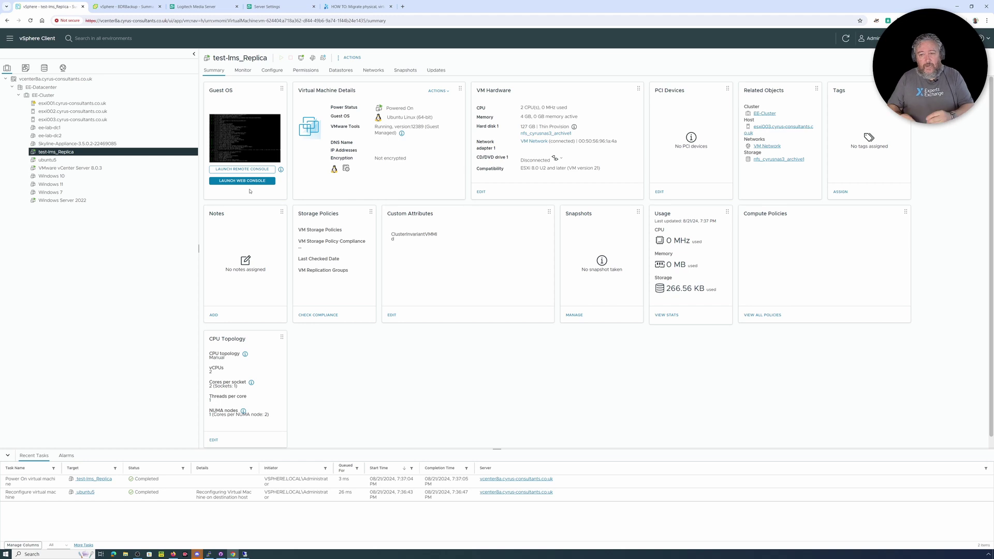
{"action": "left_click", "coordinate": [845, 39]}
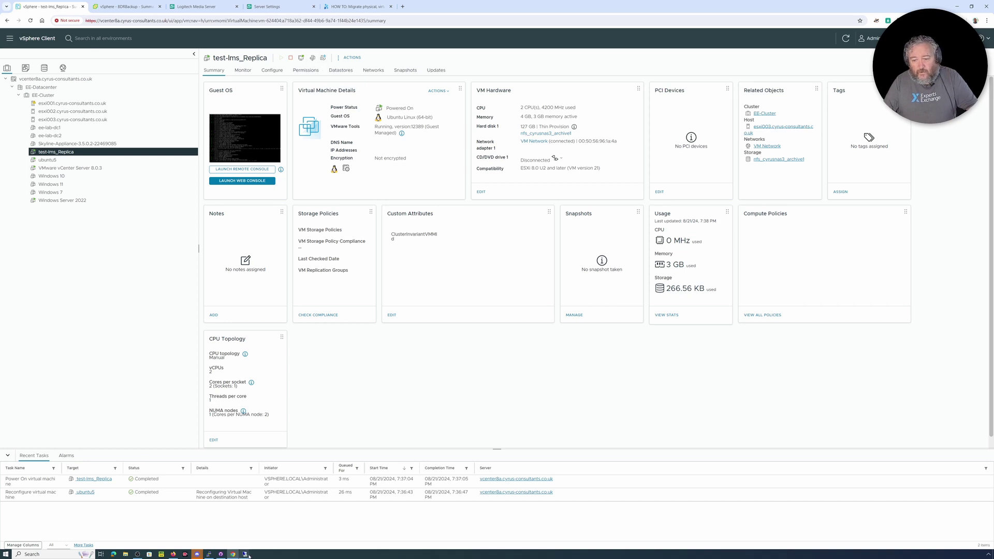
Check the source BDRBackup server in its remote session and on its refreshed vSphere Client summary.
{"action": "mouse_move", "coordinate": [244, 552]}
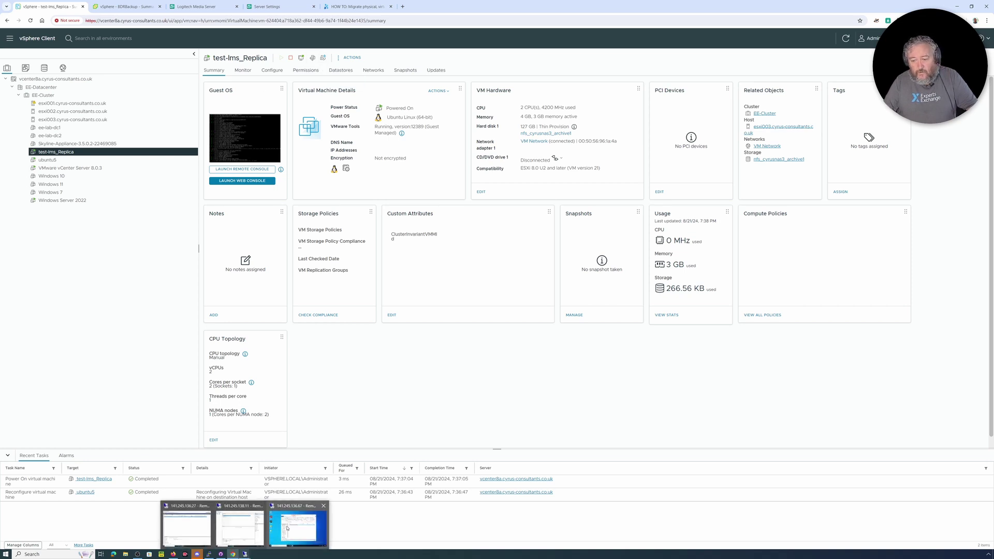
{"action": "mouse_move", "coordinate": [290, 526]}
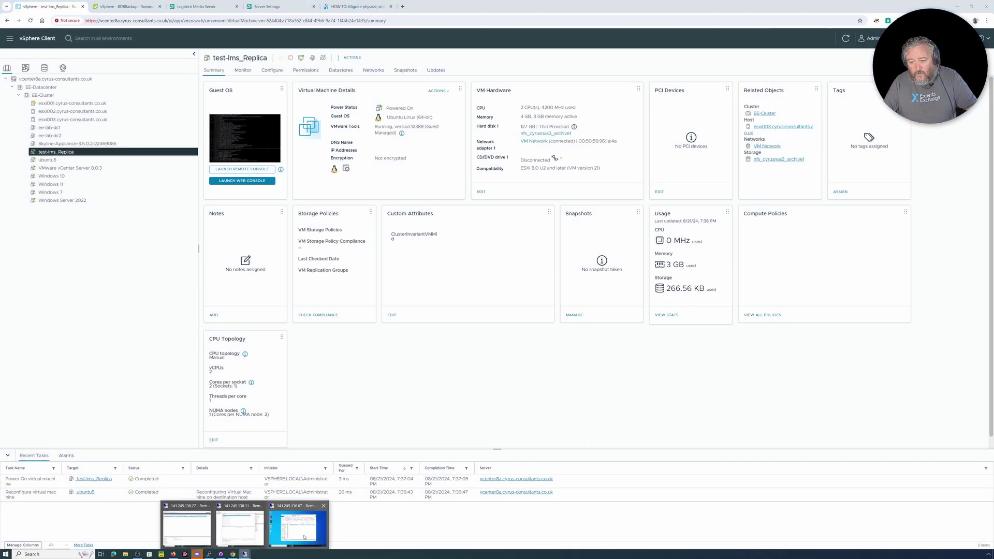
{"action": "left_click", "coordinate": [298, 526]}
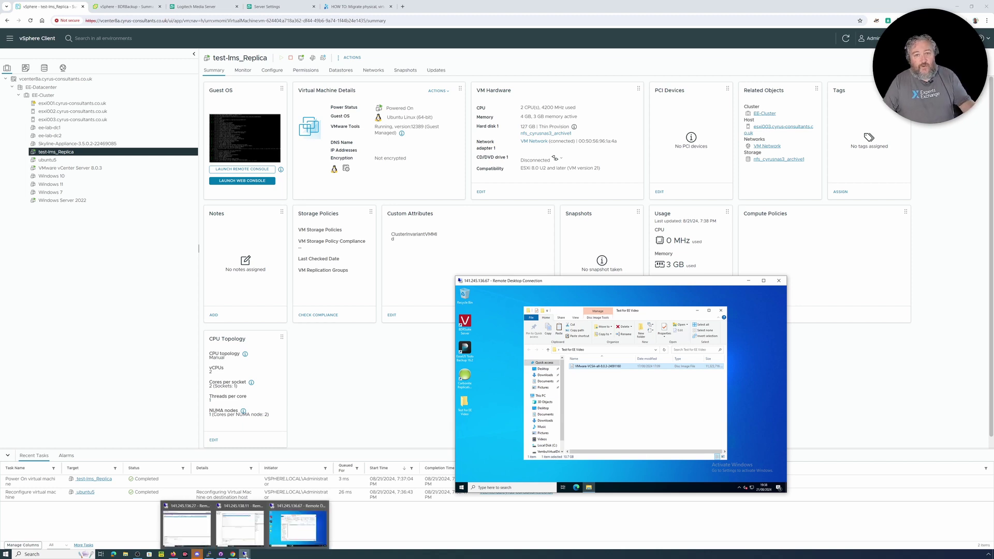
{"action": "left_click", "coordinate": [126, 9]}
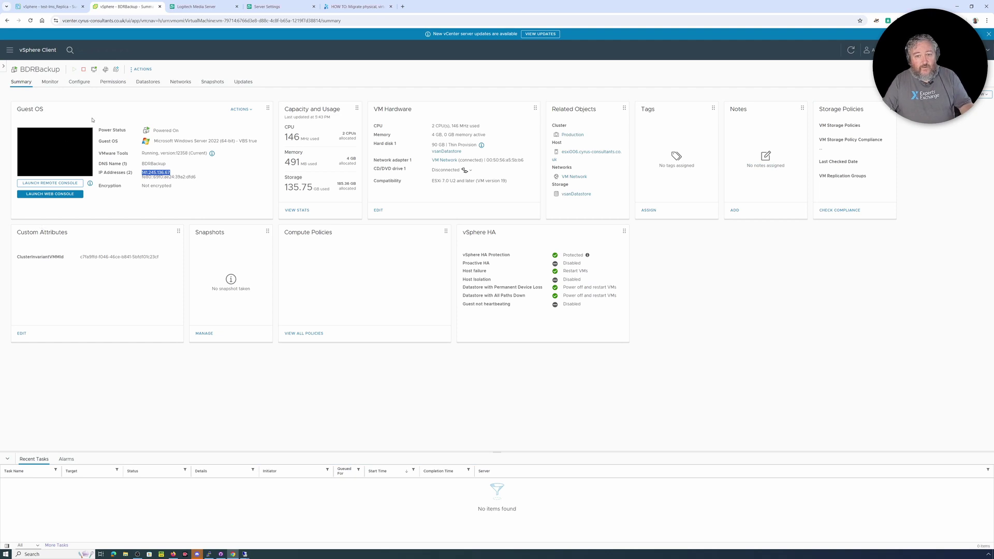
{"action": "left_click", "coordinate": [850, 50]}
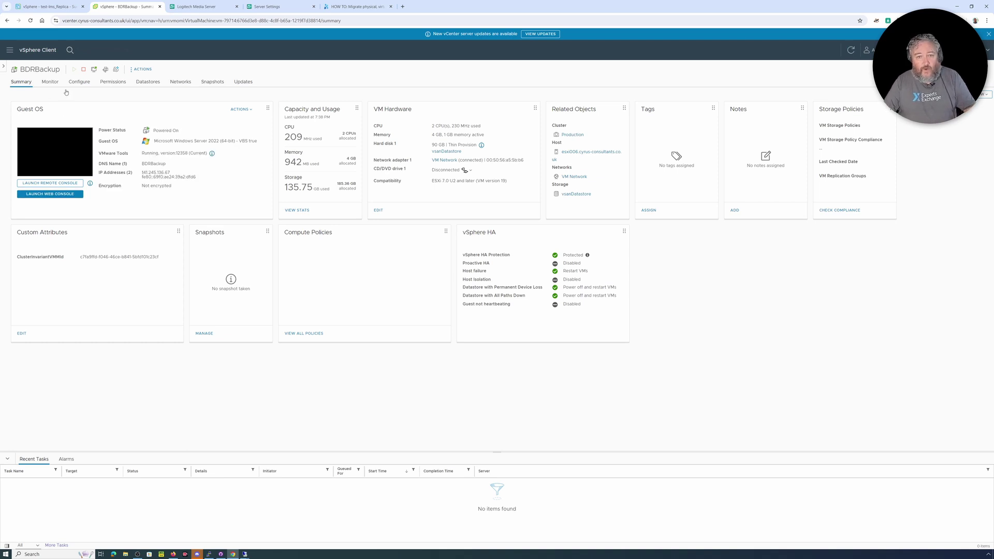
Check the replica's state in Hyper-V Manager, then switch to the Carbonite Replication Console and select the test-lms1 job.
{"action": "mouse_move", "coordinate": [244, 554]}
{"action": "left_click", "coordinate": [233, 528]}
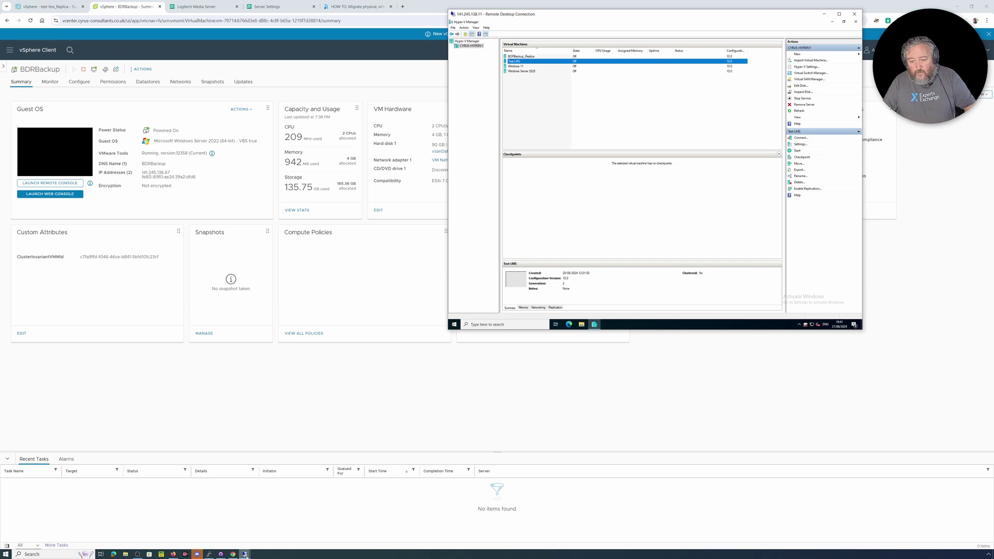
{"action": "left_click", "coordinate": [245, 553]}
{"action": "left_click", "coordinate": [196, 535]}
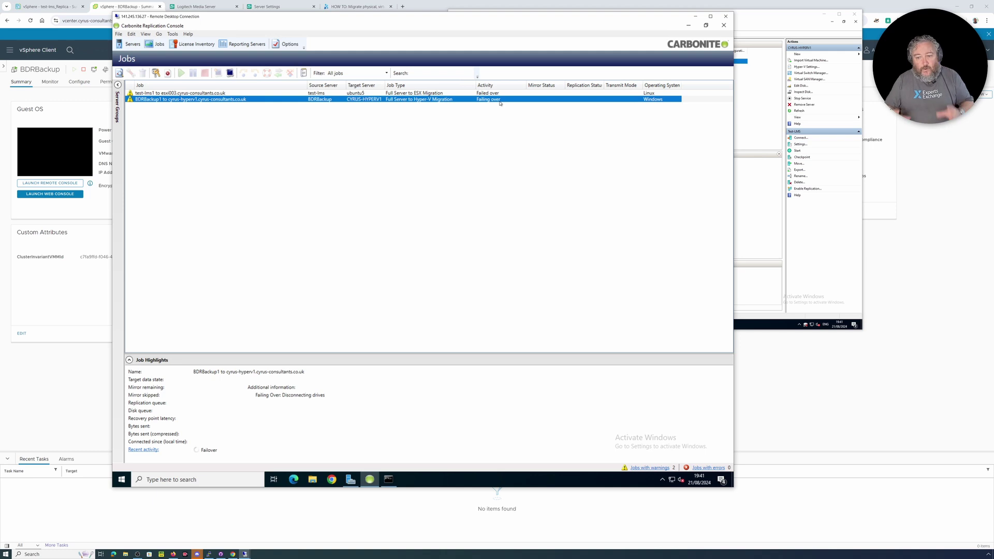
{"action": "left_click", "coordinate": [217, 93]}
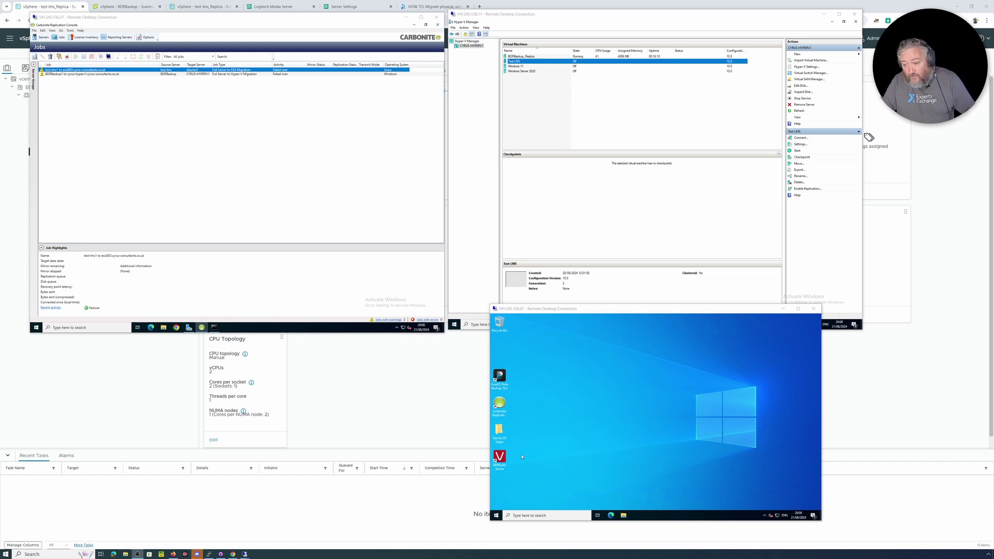
Open the Test for EE Video folder on the migrated BDRBackup desktop and view the source BDRBackup summary in the vSphere Client.
{"action": "left_click", "coordinate": [499, 436]}
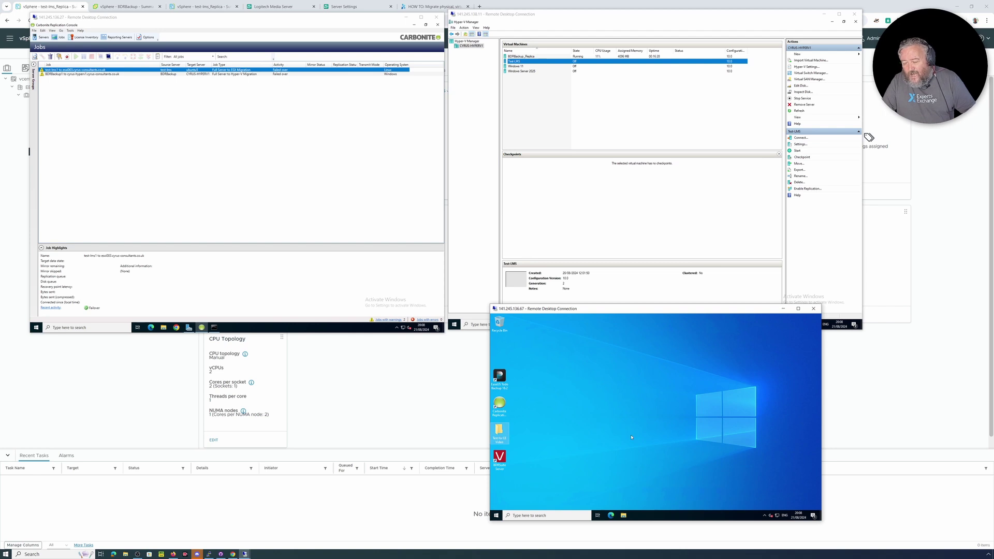
{"action": "double_click", "coordinate": [500, 434]}
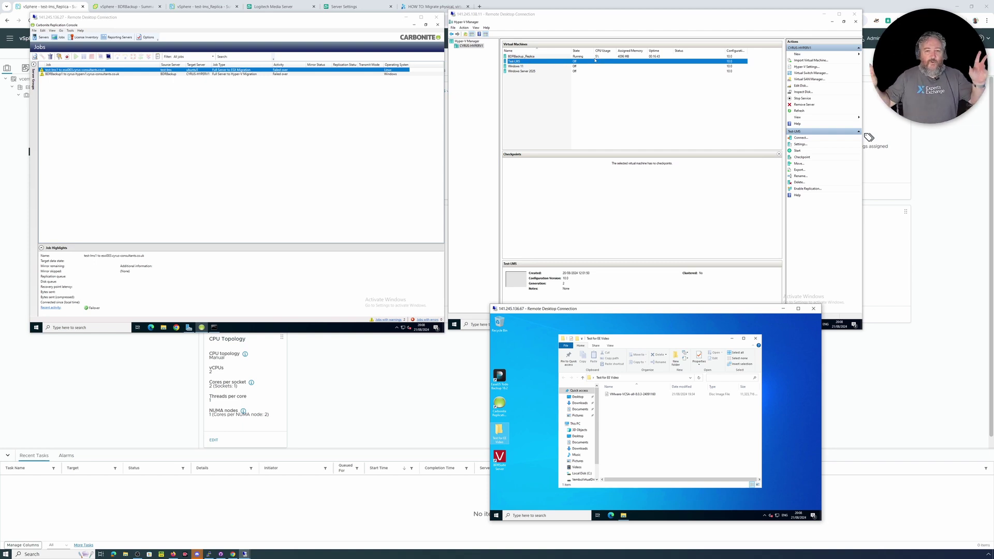
{"action": "left_click", "coordinate": [131, 9]}
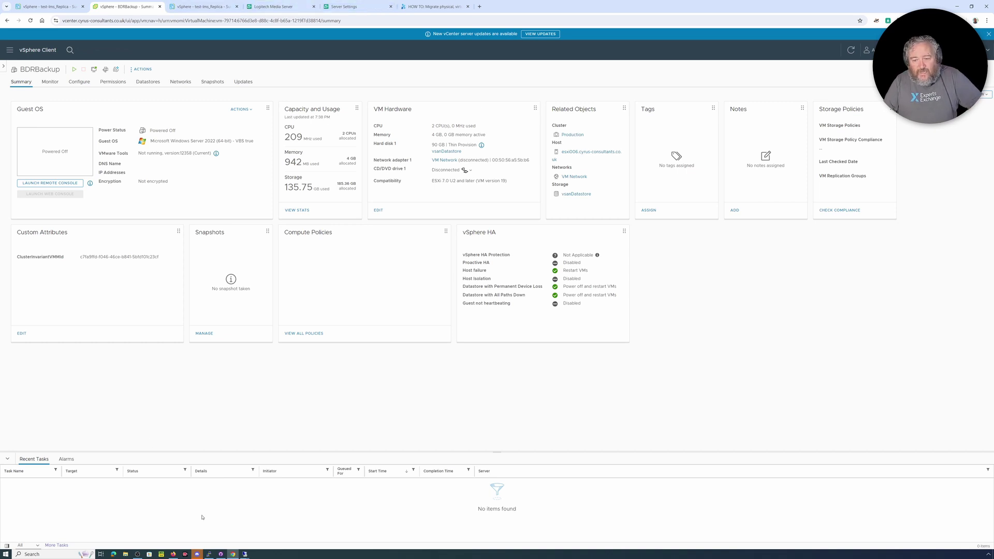
Bring the Hyper-V Manager and Carbonite Replication Console remote sessions in front of the vSphere Client.
{"action": "mouse_move", "coordinate": [245, 554]}
{"action": "mouse_move", "coordinate": [294, 524]}
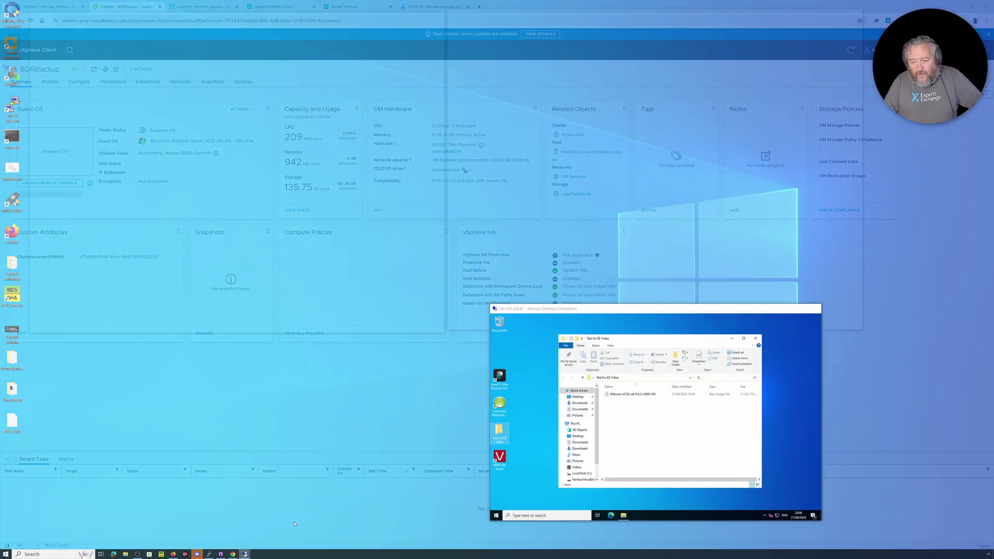
{"action": "left_click", "coordinate": [246, 532]}
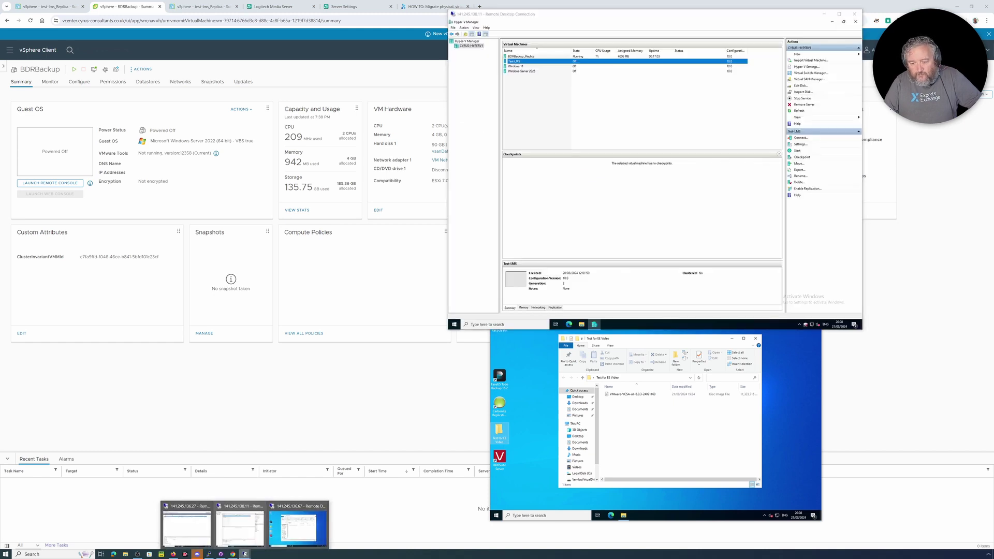
{"action": "left_click", "coordinate": [193, 520]}
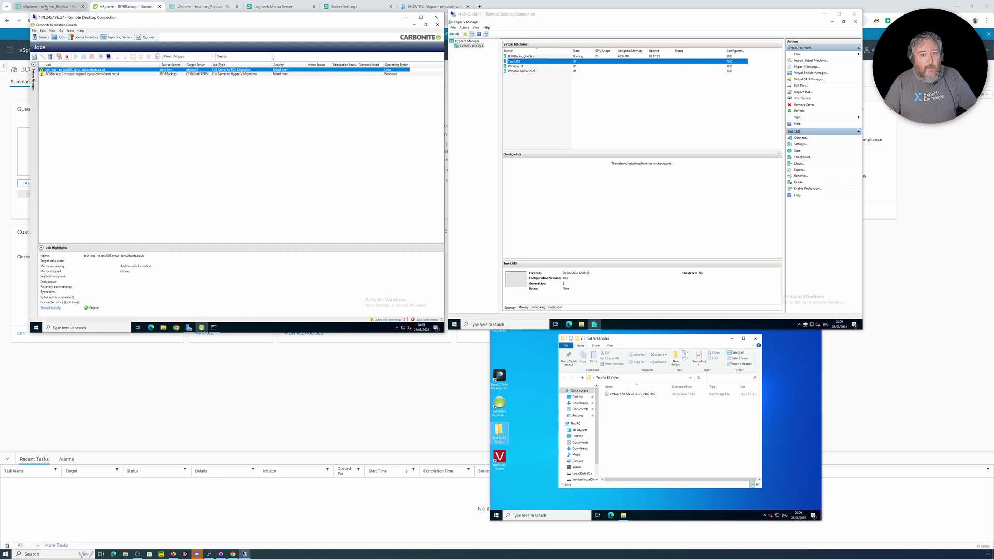
View the test-lms_Replica summary in the vSphere Client, then play Back In Black in Logitech Media Server and pause it.
{"action": "left_click", "coordinate": [46, 7]}
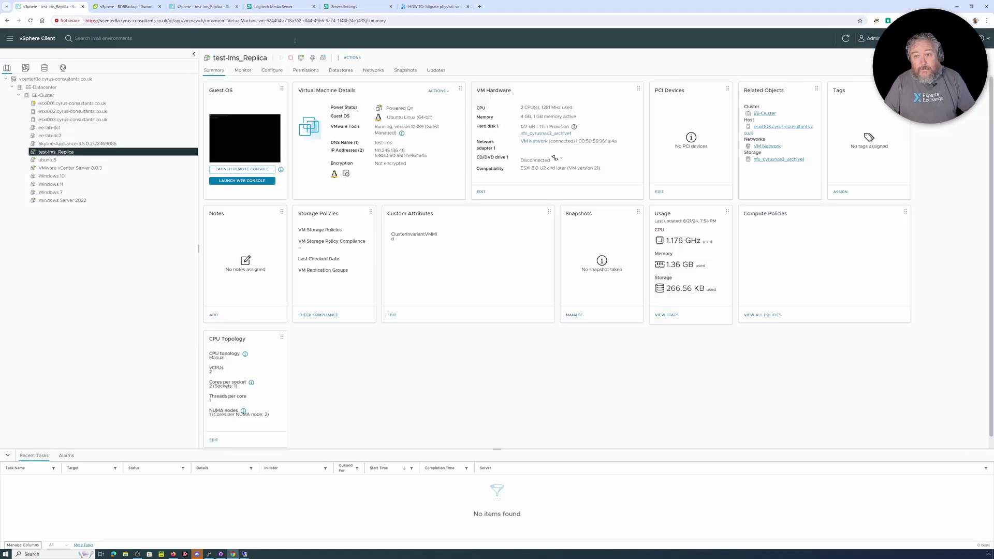
{"action": "left_click", "coordinate": [285, 8]}
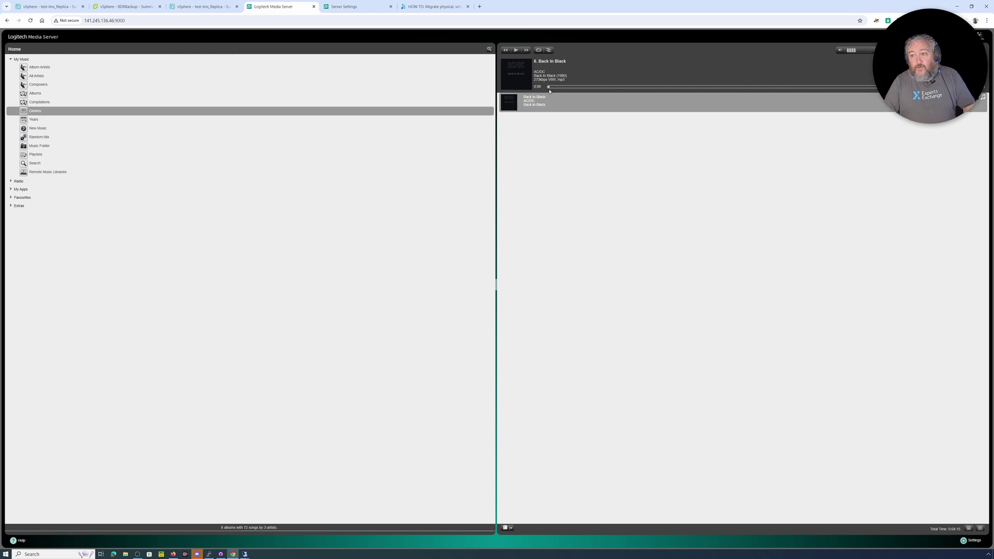
{"action": "left_click", "coordinate": [516, 50]}
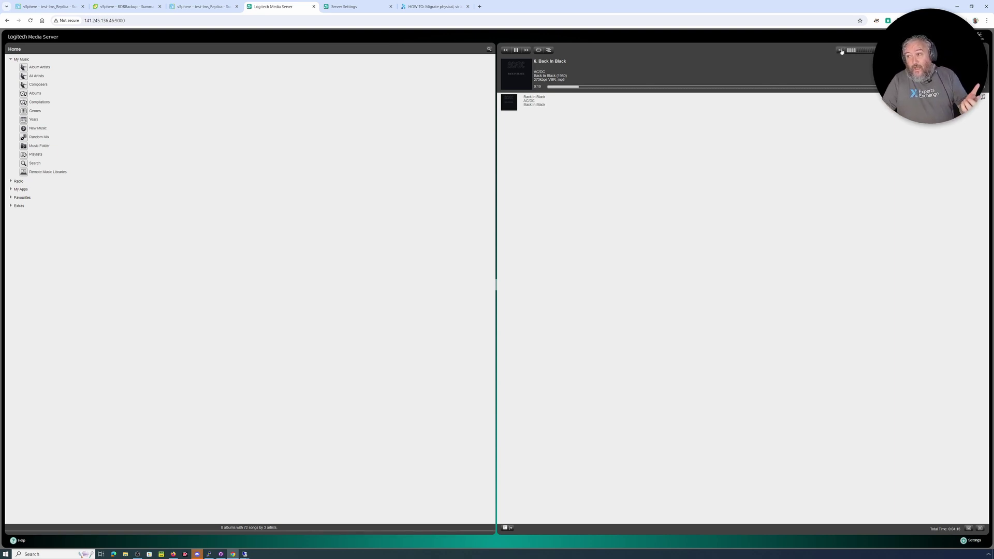
{"action": "left_click", "coordinate": [516, 50]}
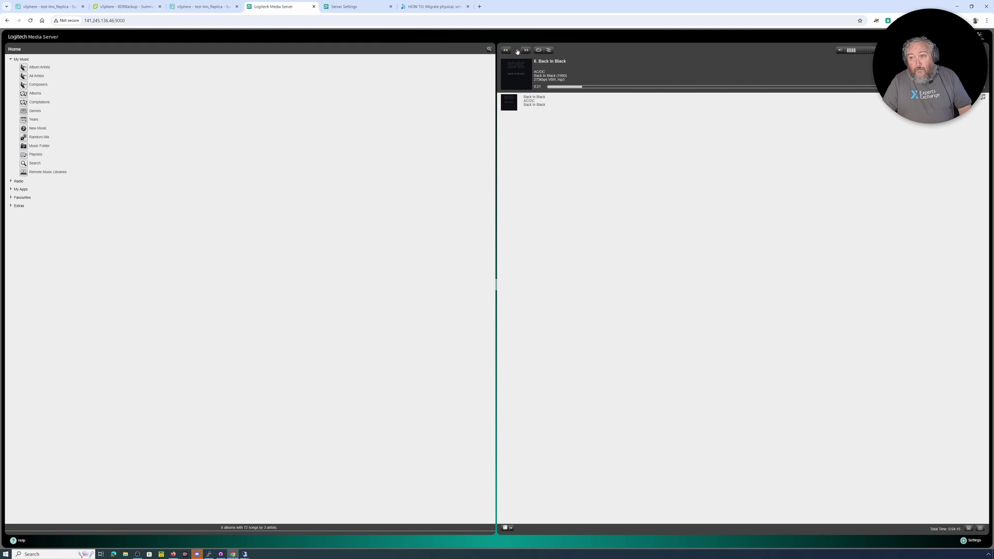